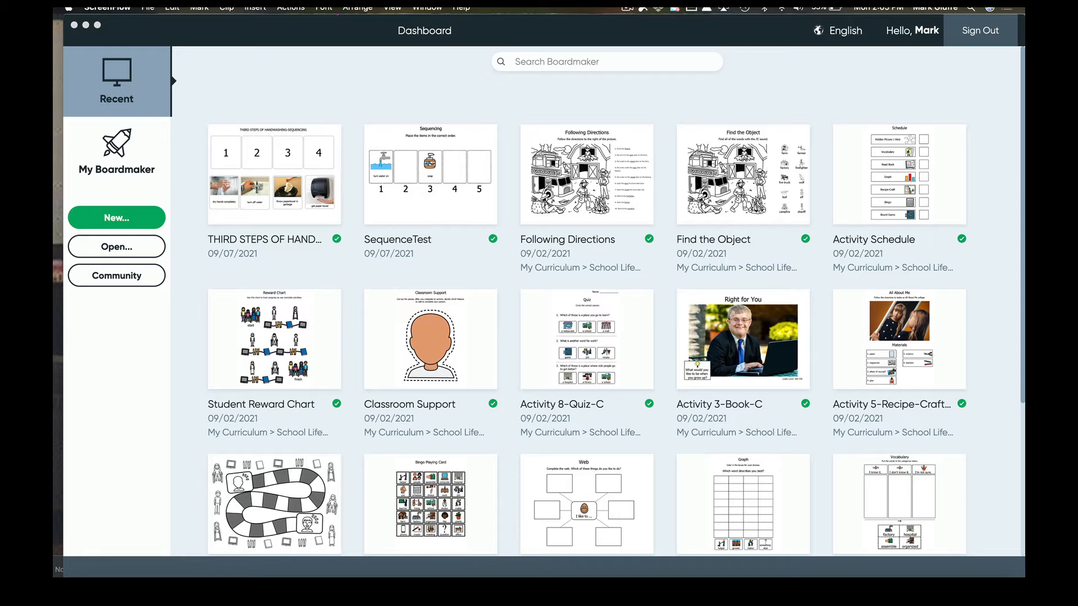
Create a new activity from the blank Print (Landscape) template
click(119, 217)
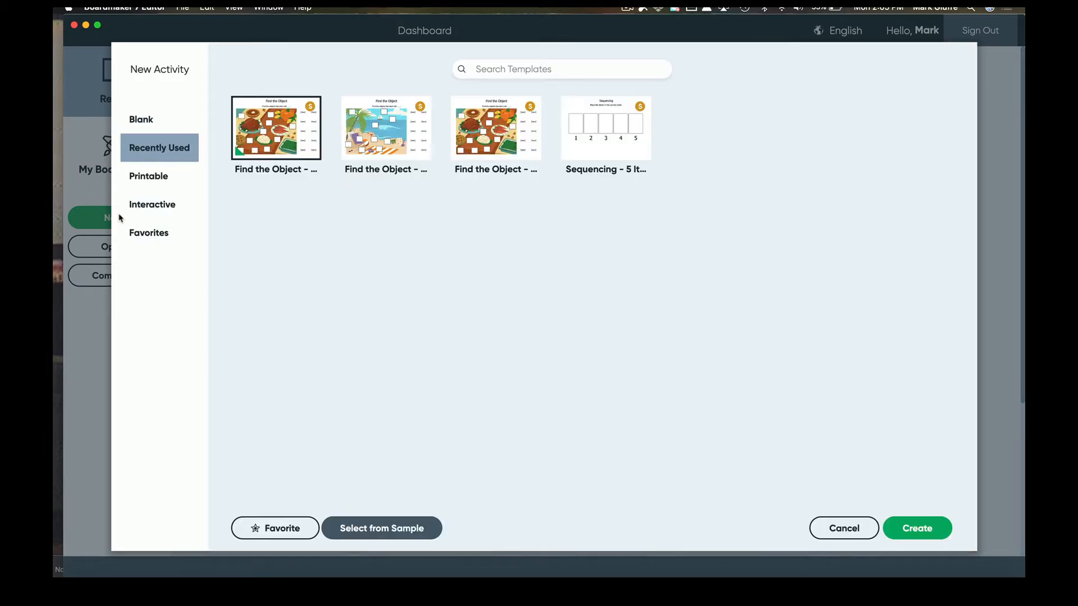
click(143, 177)
click(146, 127)
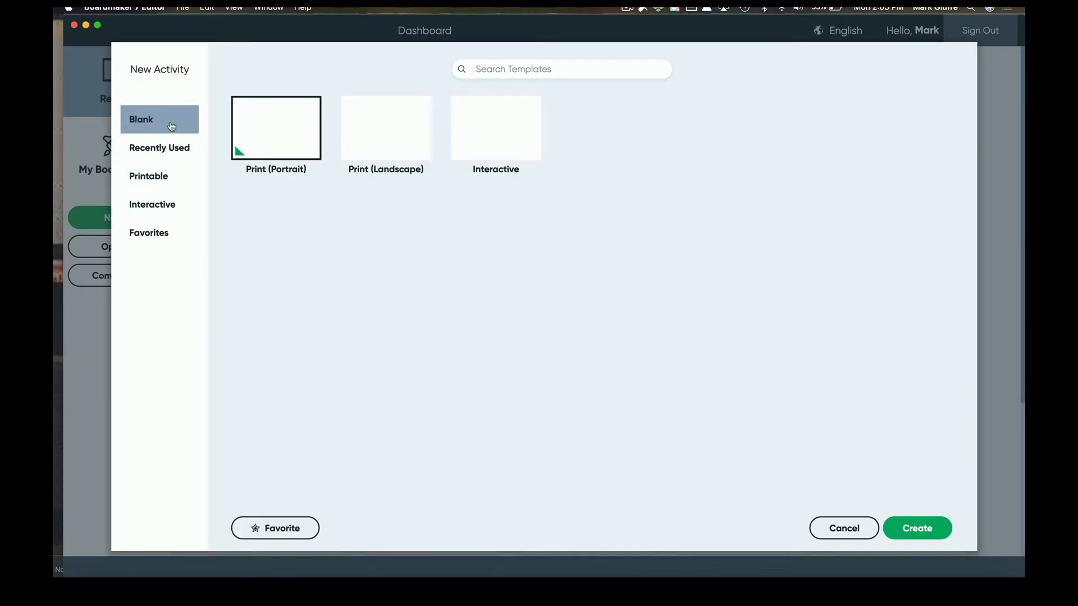
click(369, 123)
click(910, 528)
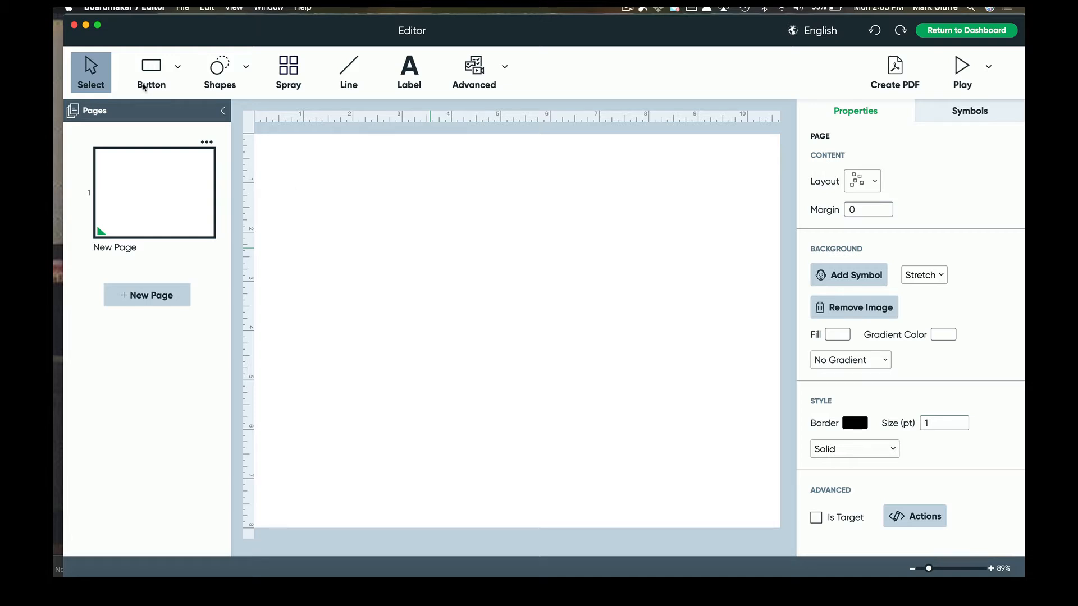
Draw a button about 2.4 by 2.1 inches near the upper left of the page
click(145, 85)
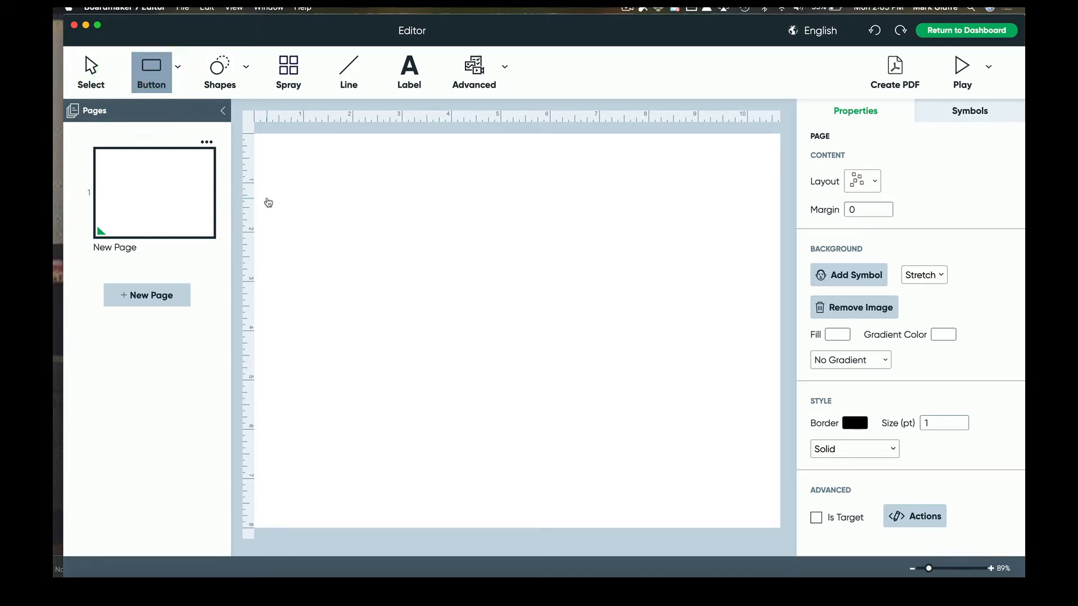
click(267, 201)
drag(351, 269, 386, 304)
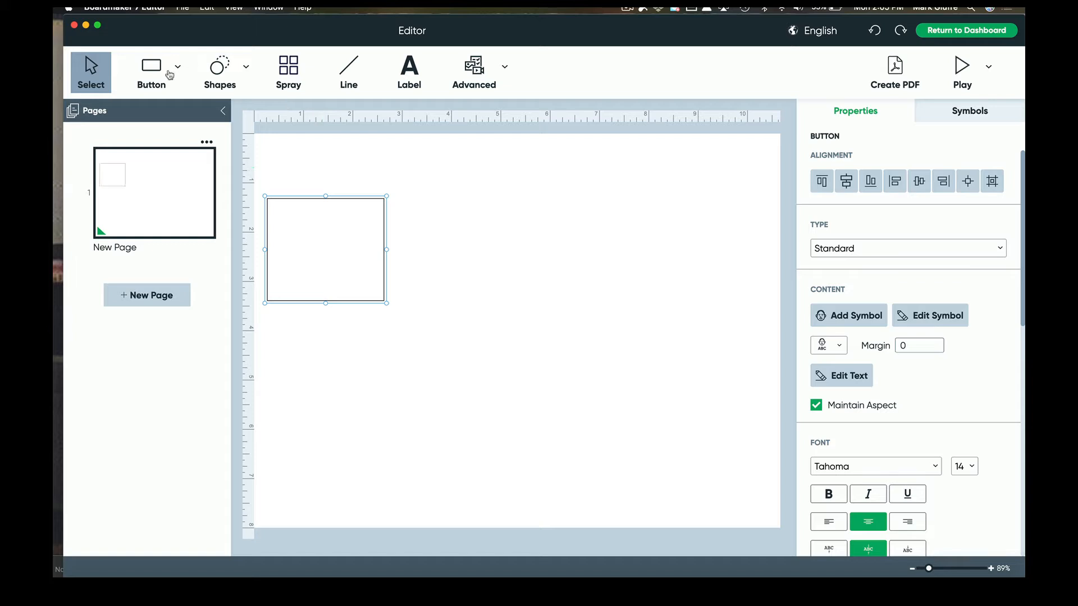
Spray copies of the button horizontally to make a row of four equal buttons
click(279, 72)
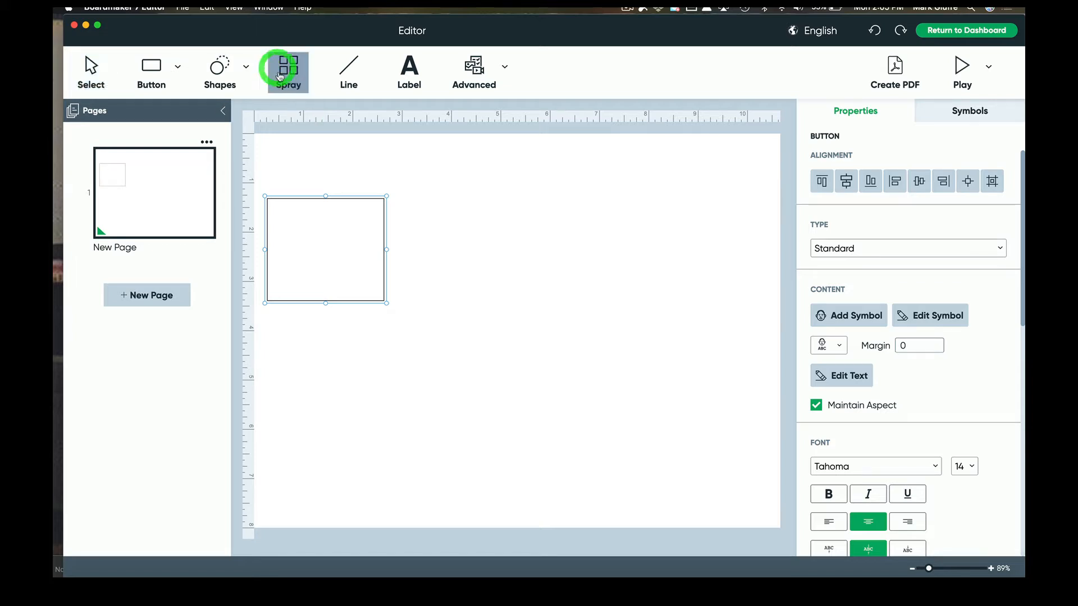
drag(348, 257, 542, 258)
click(565, 250)
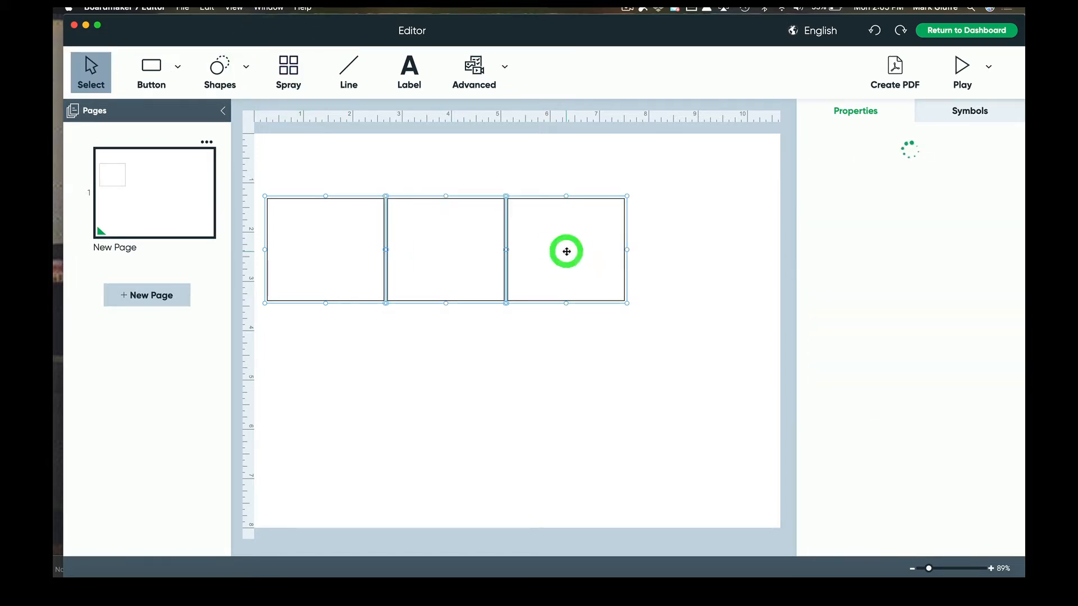
click(703, 279)
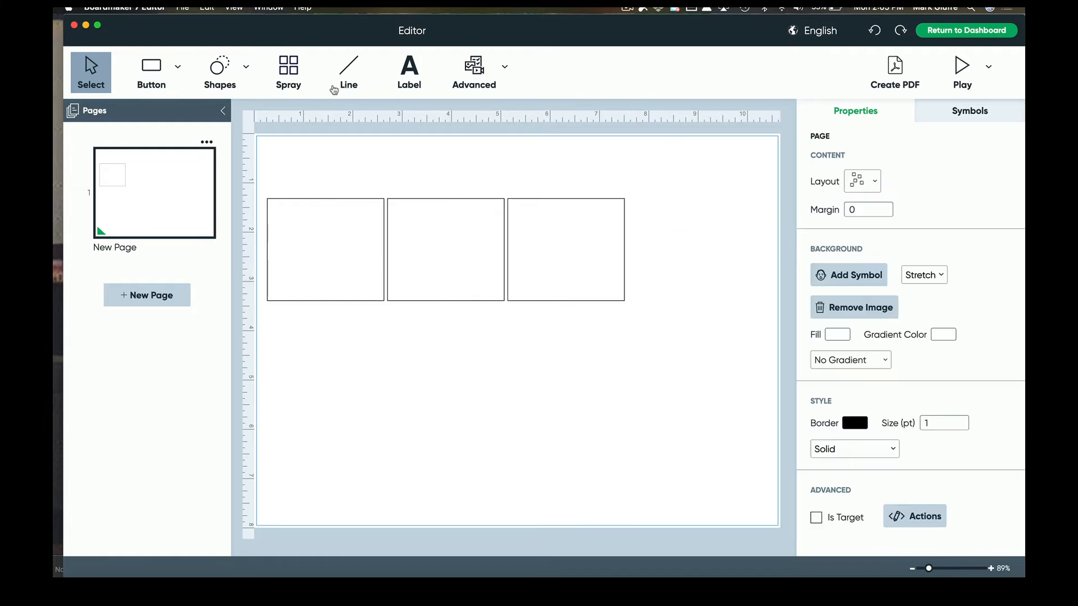
click(289, 71)
drag(549, 224, 640, 238)
click(587, 387)
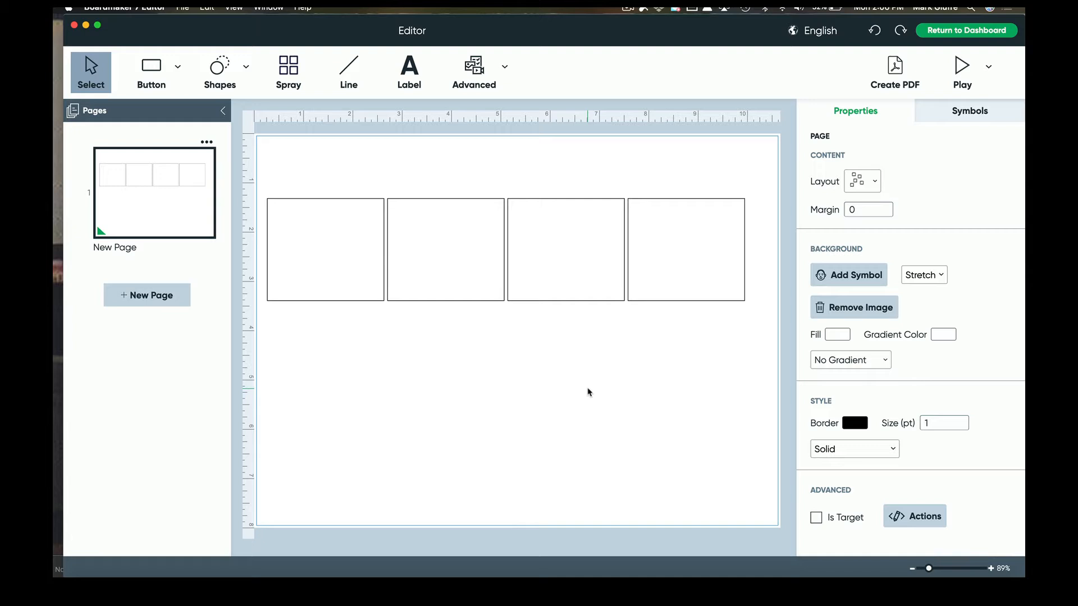
Open the symbol picker for the first button and examine the Symbols and Web image sources
click(313, 280)
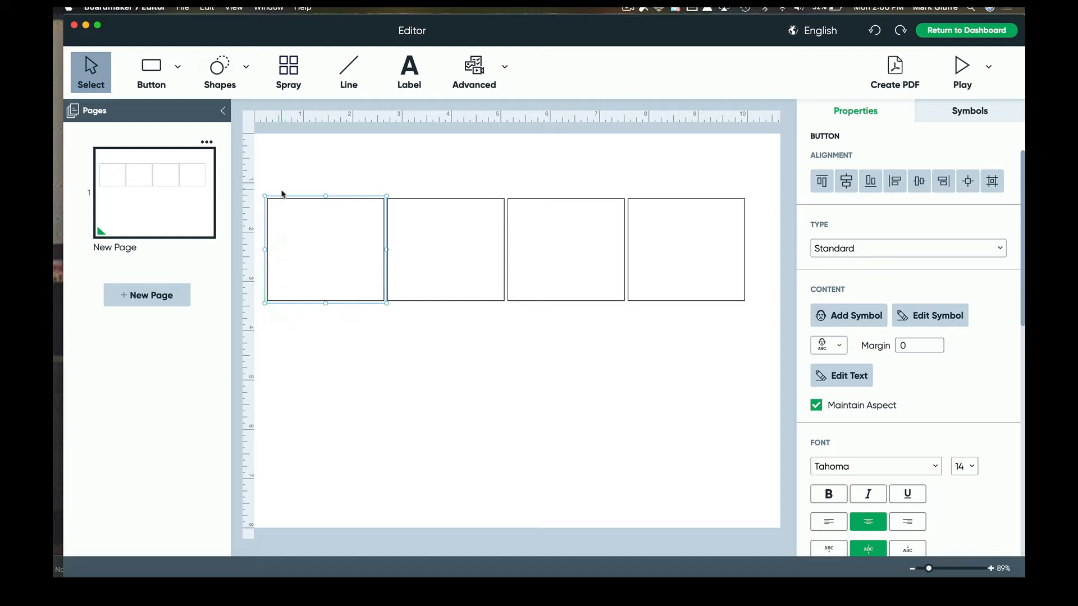
double_click(263, 230)
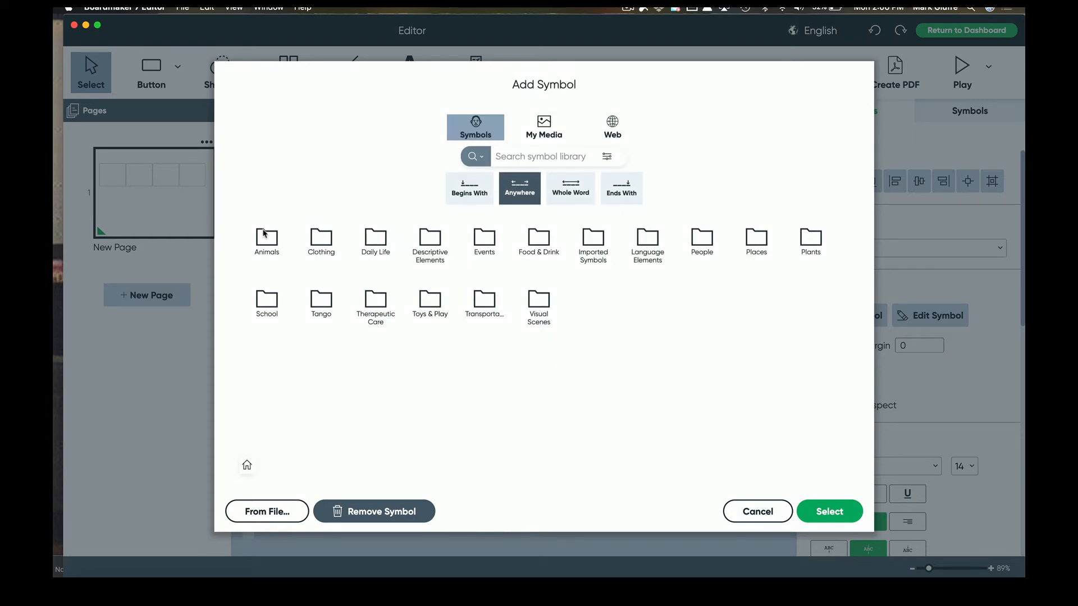
click(540, 155)
click(612, 135)
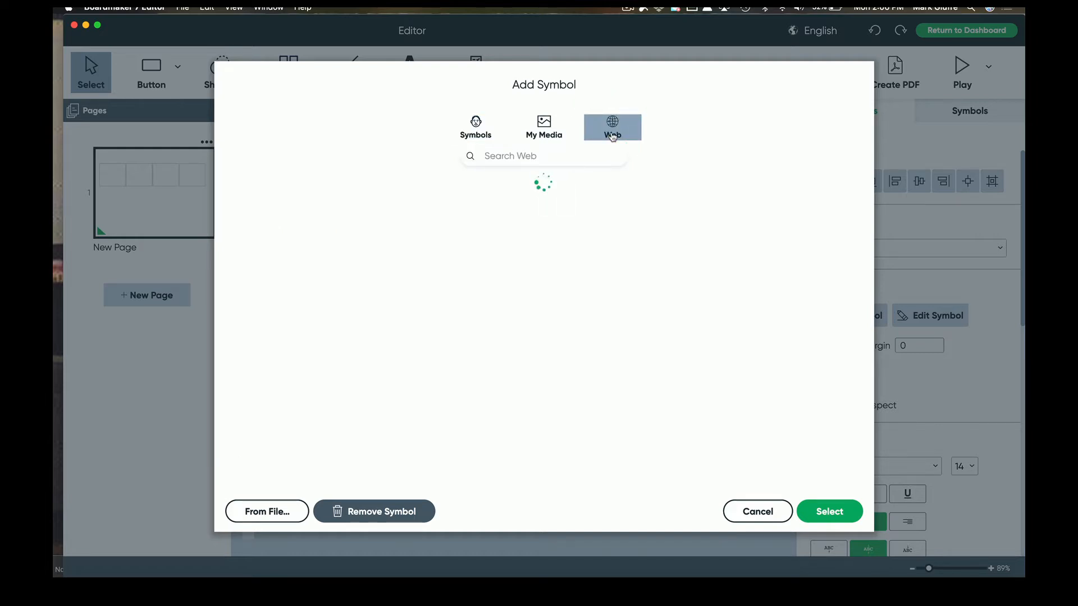
click(483, 134)
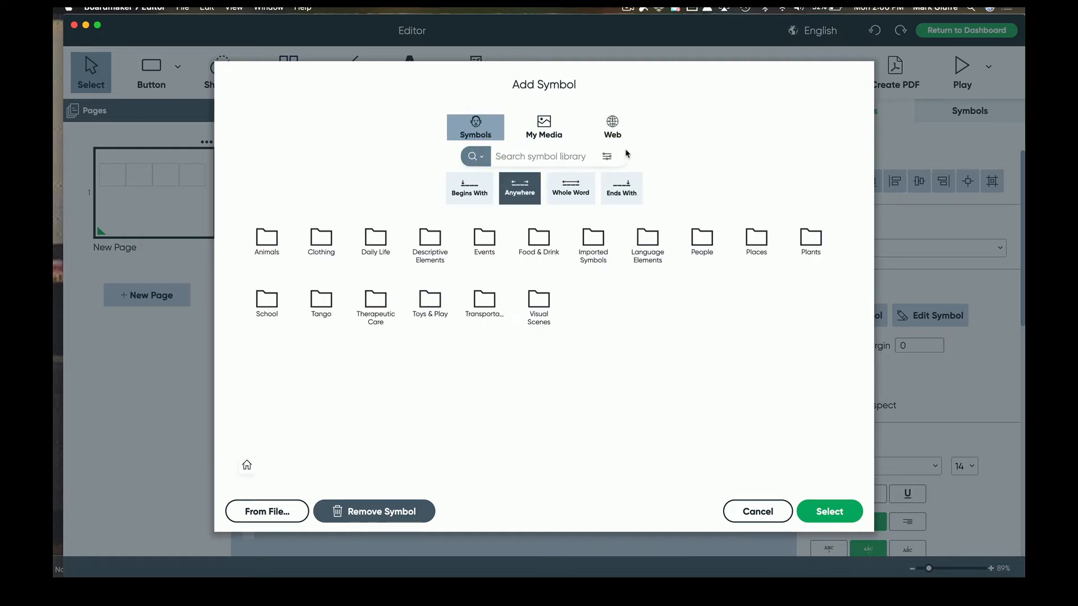
click(612, 126)
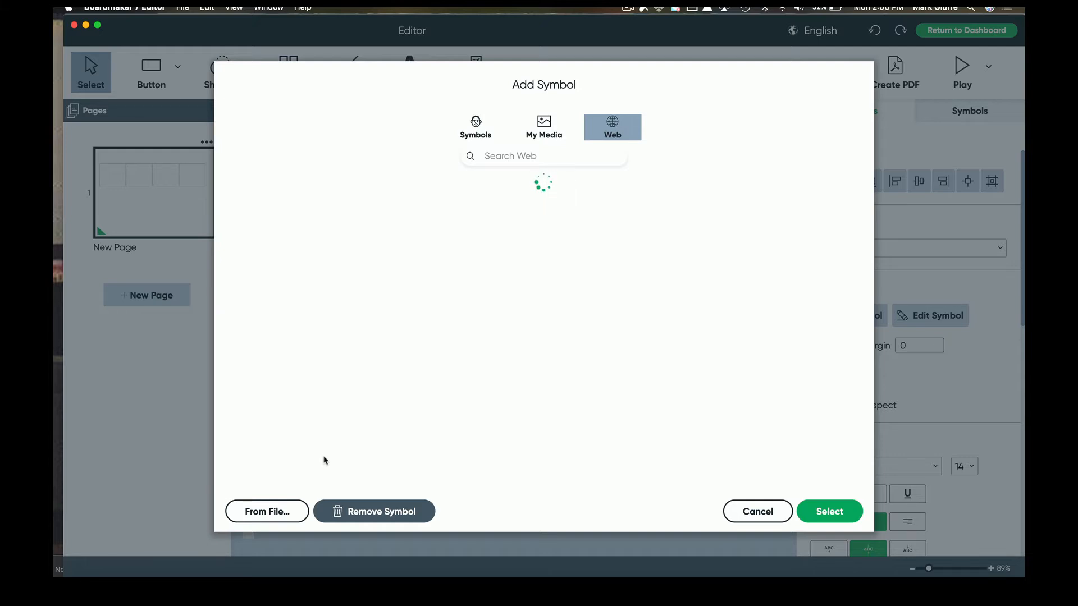
click(474, 137)
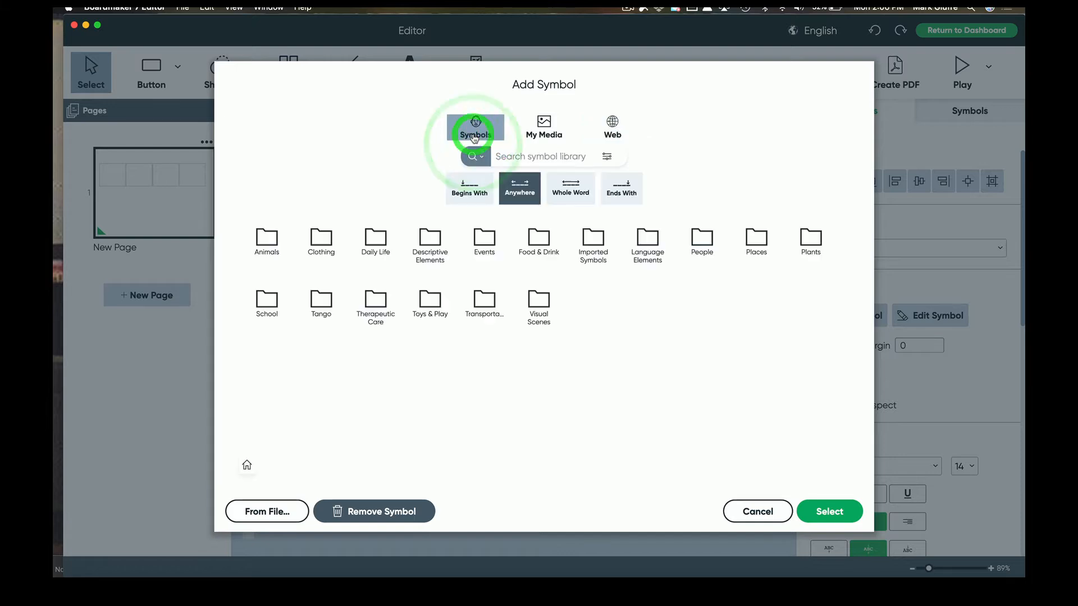
click(545, 153)
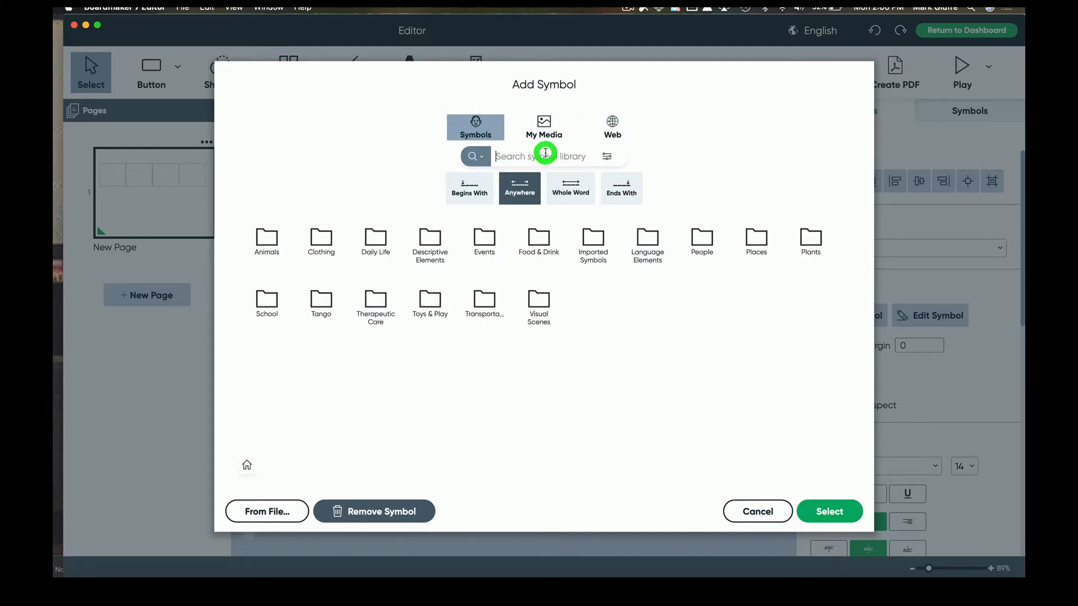
click(622, 135)
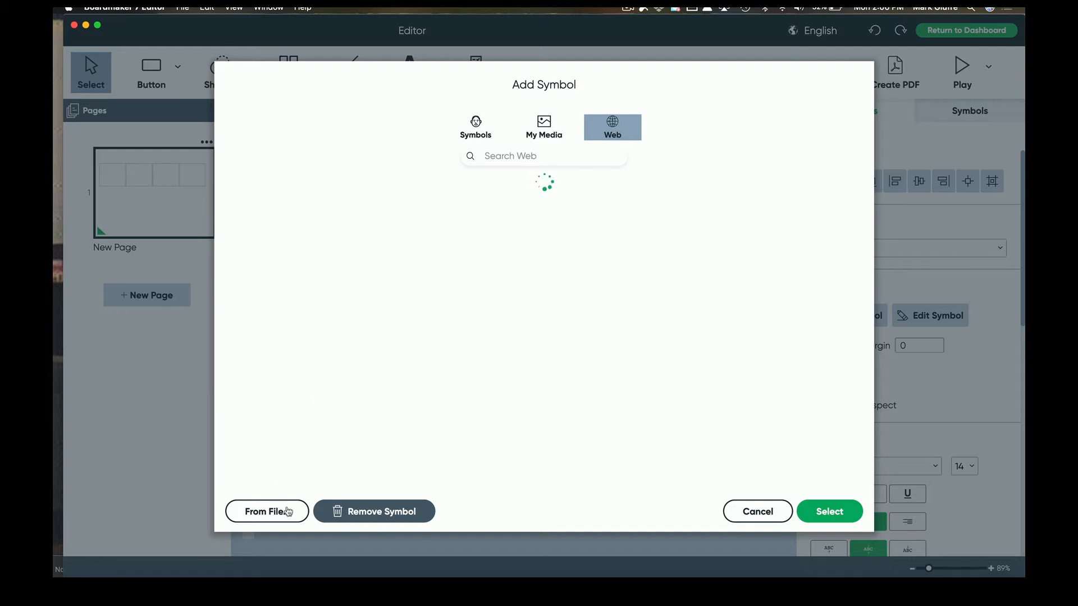
click(471, 133)
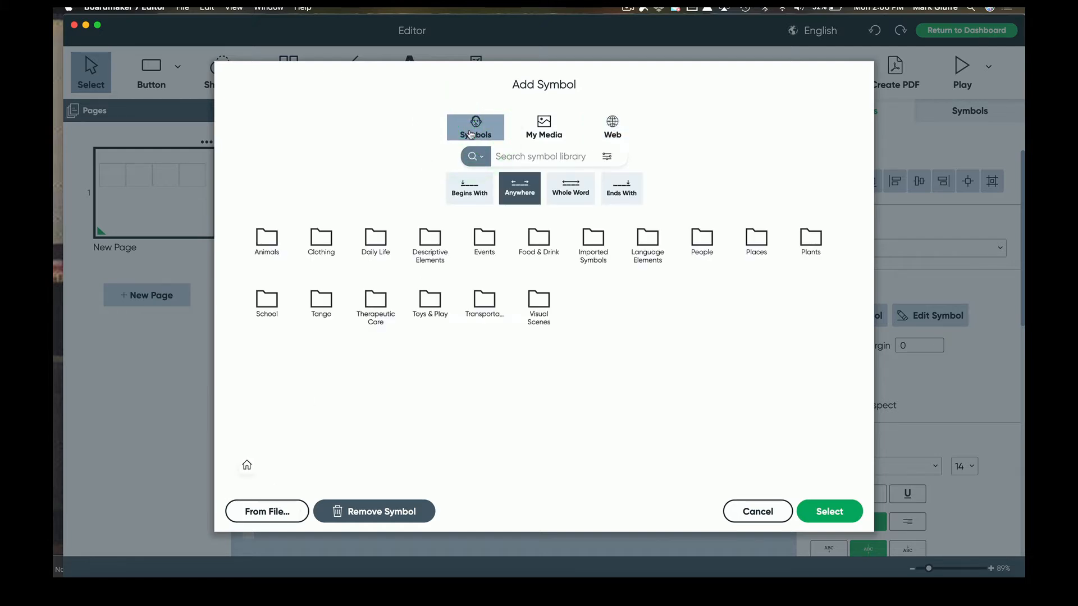
Search the symbol library for "dog" and clear the search
click(530, 153)
text(dog)
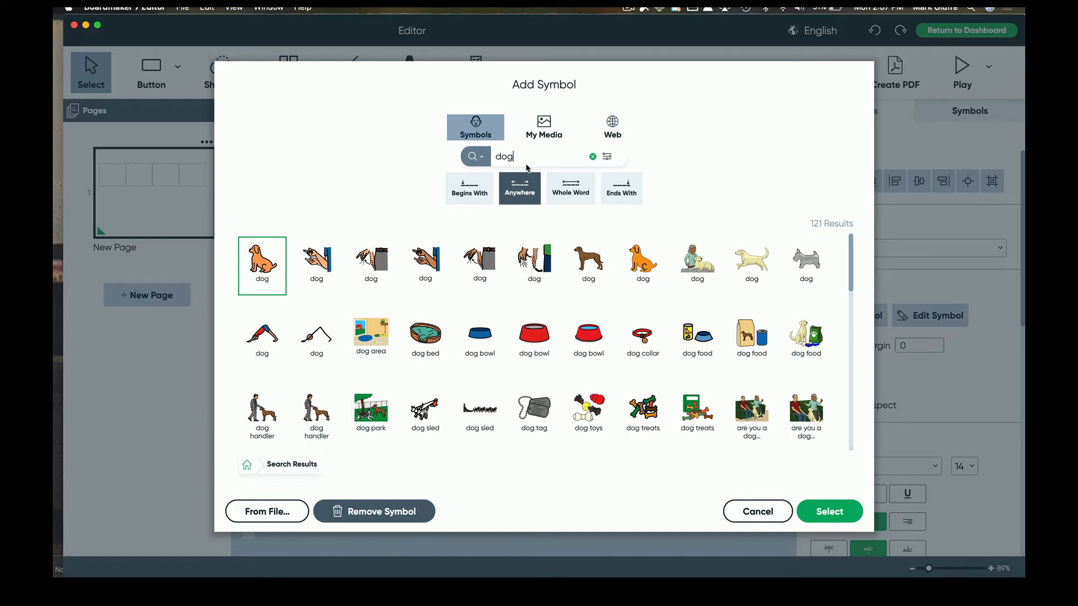
click(475, 157)
key(BackSpace)
Search for "brush teeth" and add the second result, an orange face with a toothbrush, to the first button
text(brush teeth)
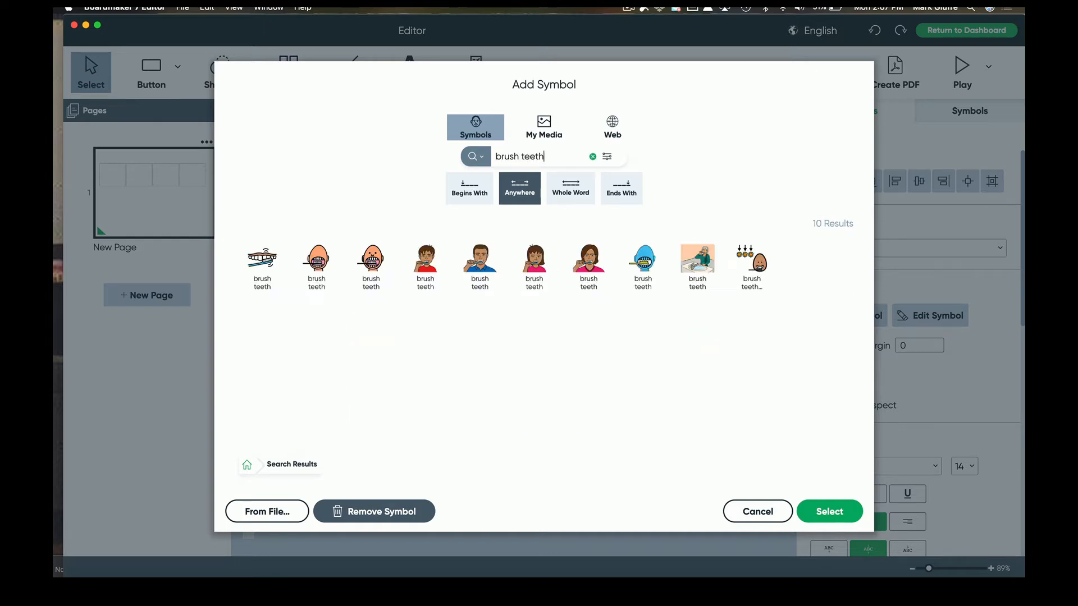
click(315, 265)
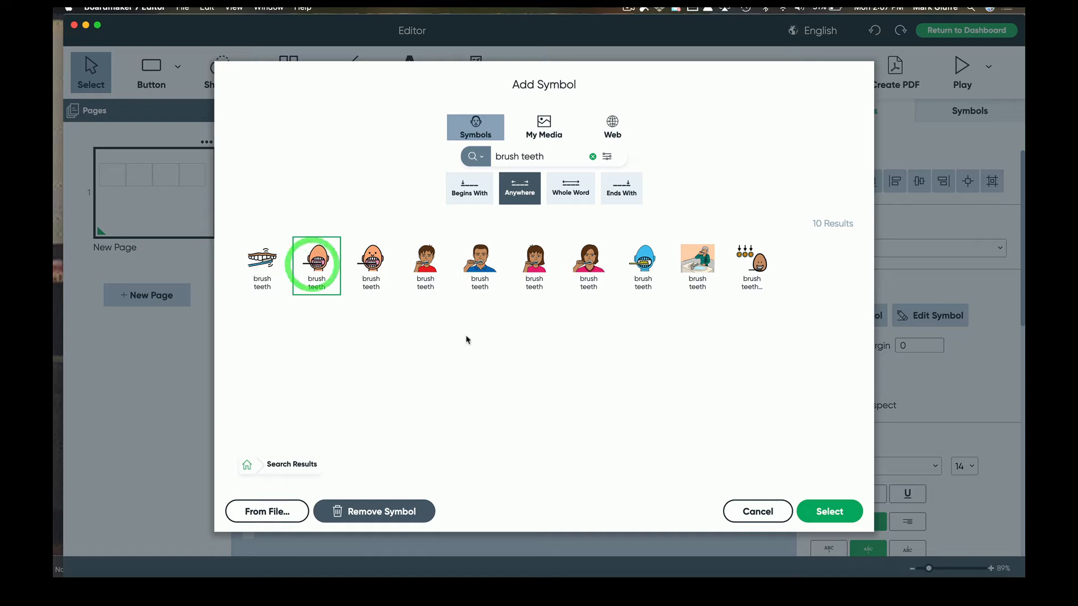
click(824, 513)
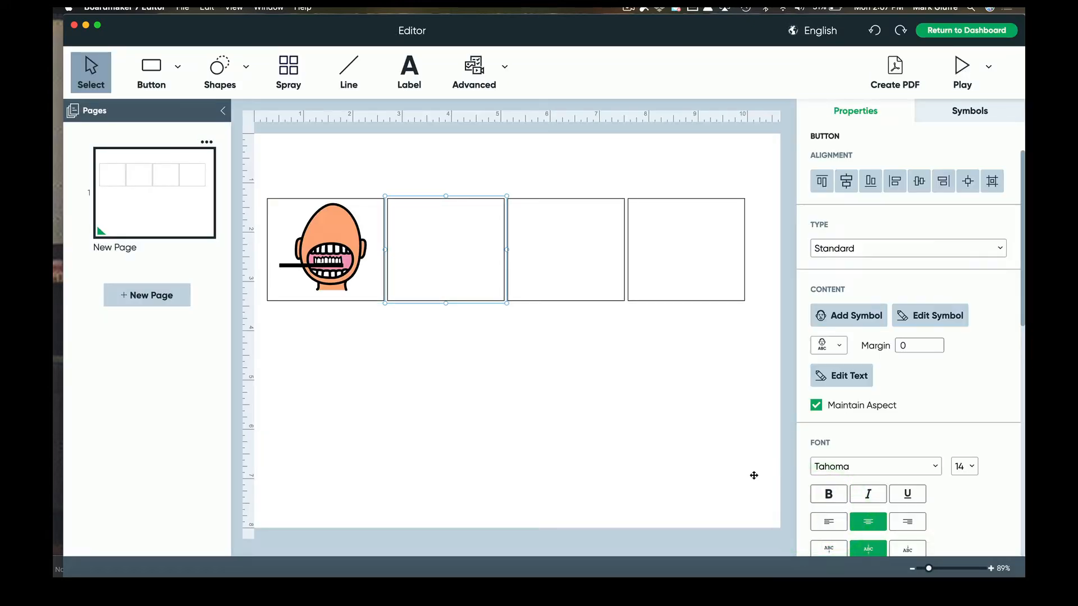
Search for "comb hair" and add the first result, the black-haired girl, to the second button
double_click(489, 279)
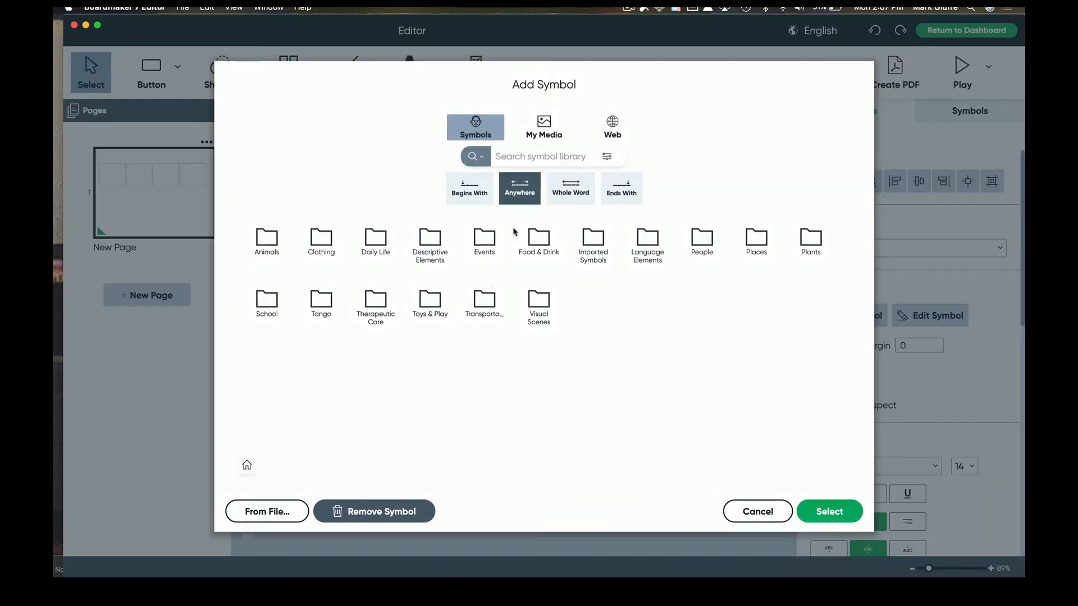
click(546, 160)
text(comb)
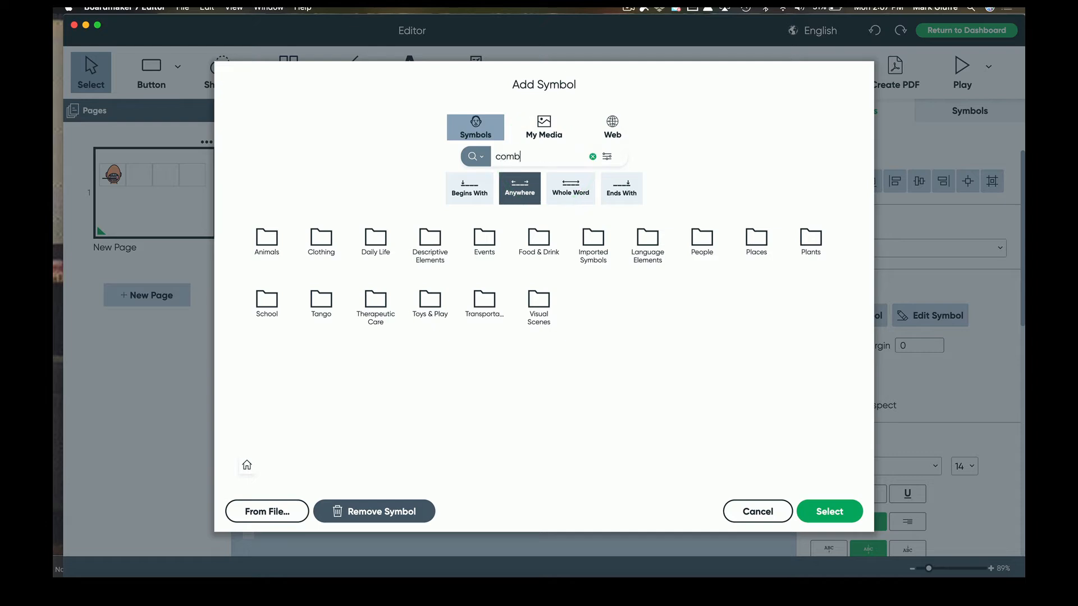
text( hair)
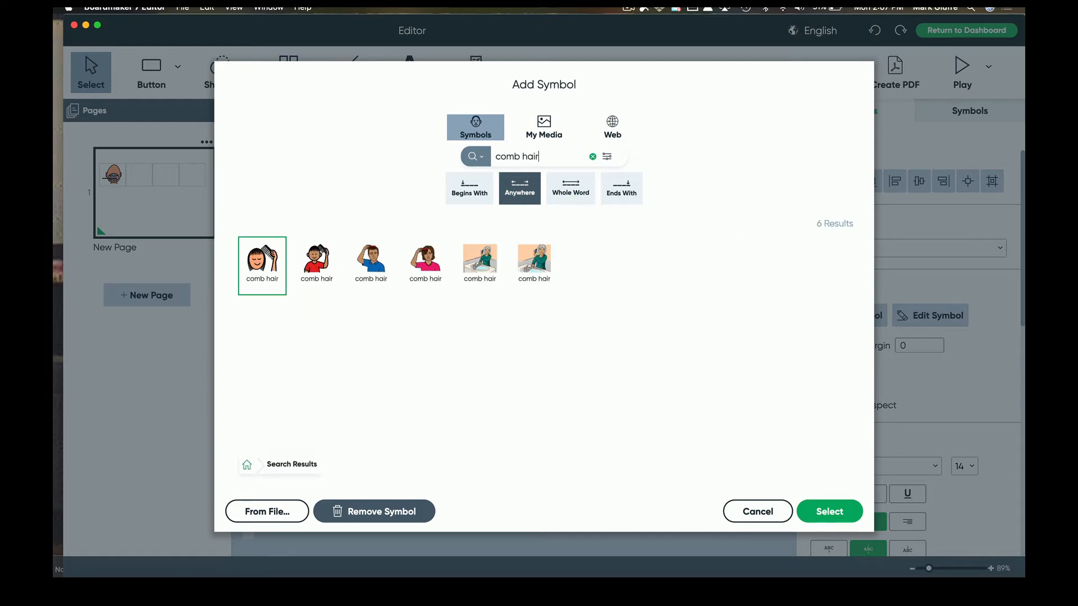
click(830, 512)
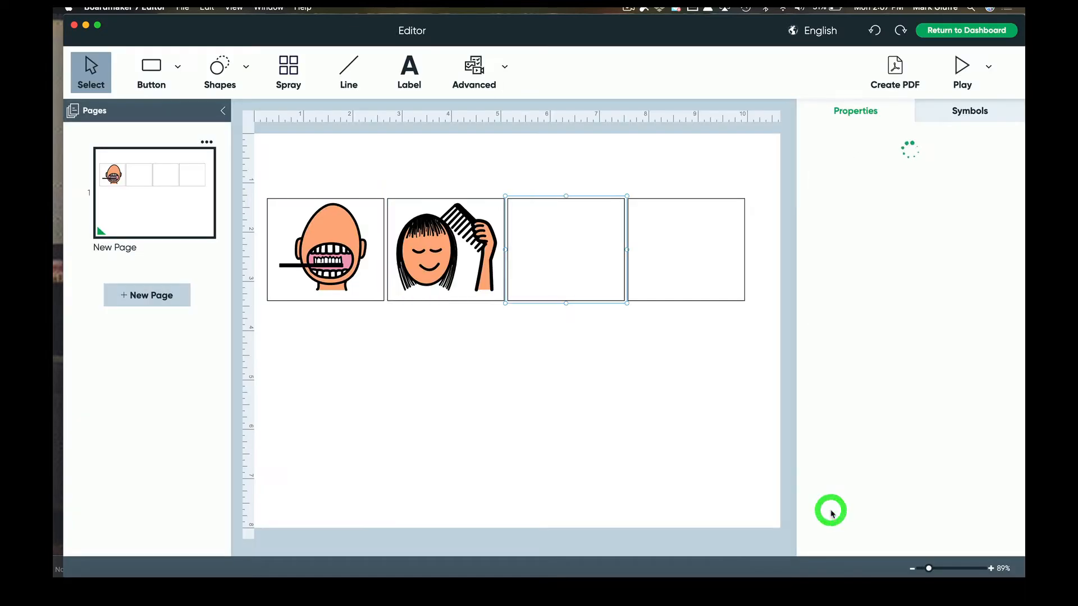
Search for "get dressed" and add the first result, a boy pulling on a red shirt, to the third button
double_click(573, 268)
click(515, 165)
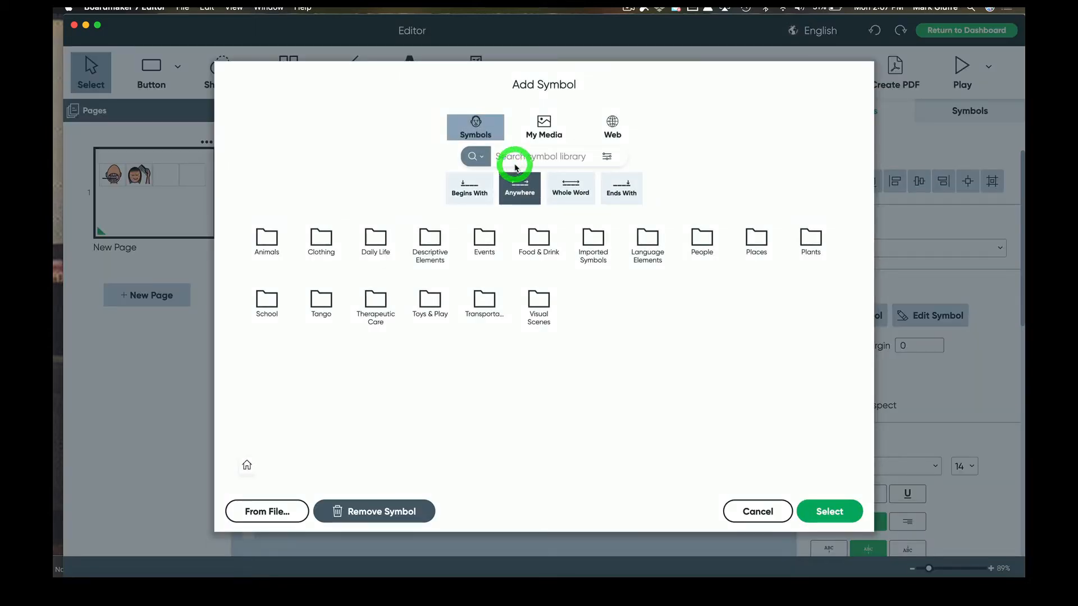
text(get dr)
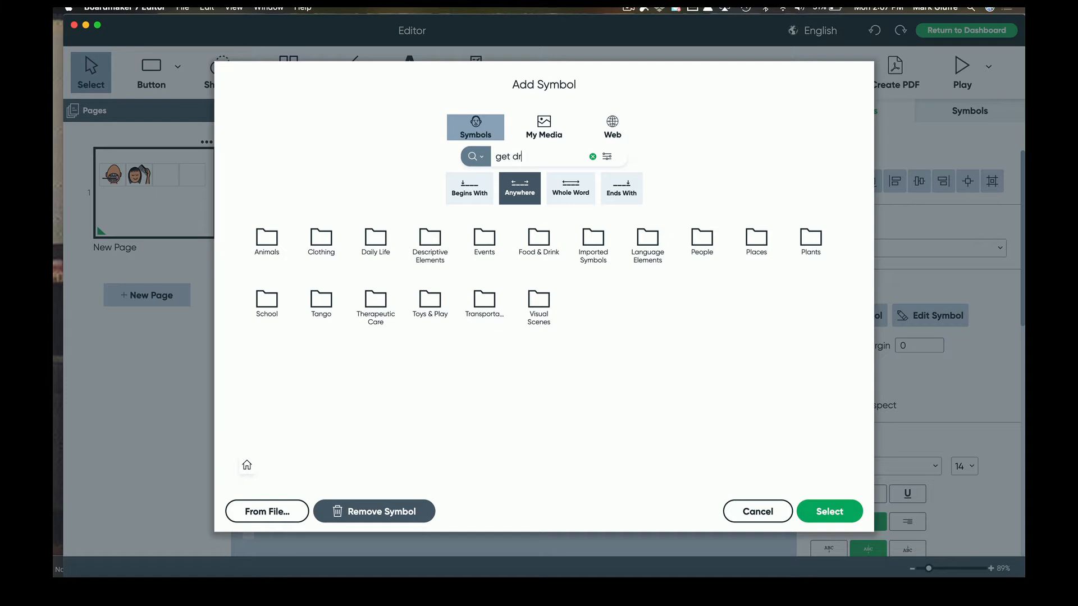
text(essed)
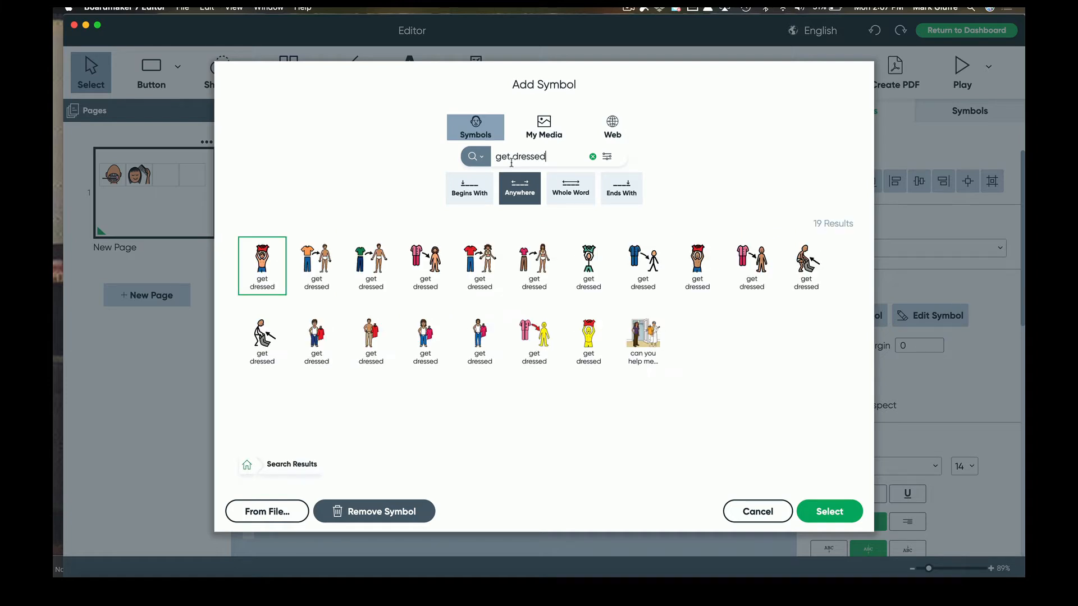
click(819, 512)
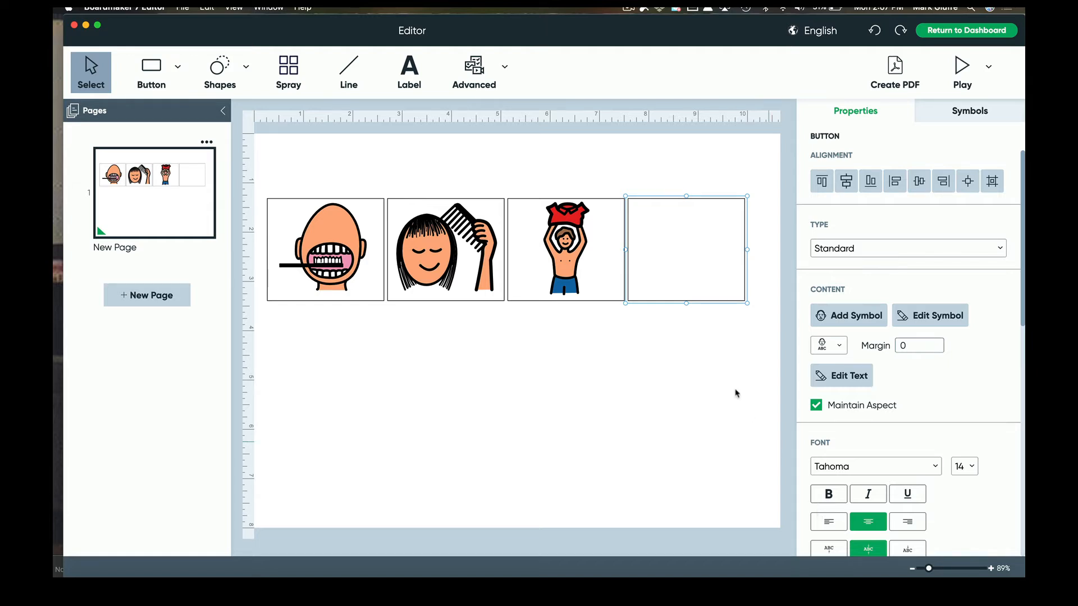
Search for "wait" and add the first result, a seated person beside a clock, to the fourth button
double_click(686, 268)
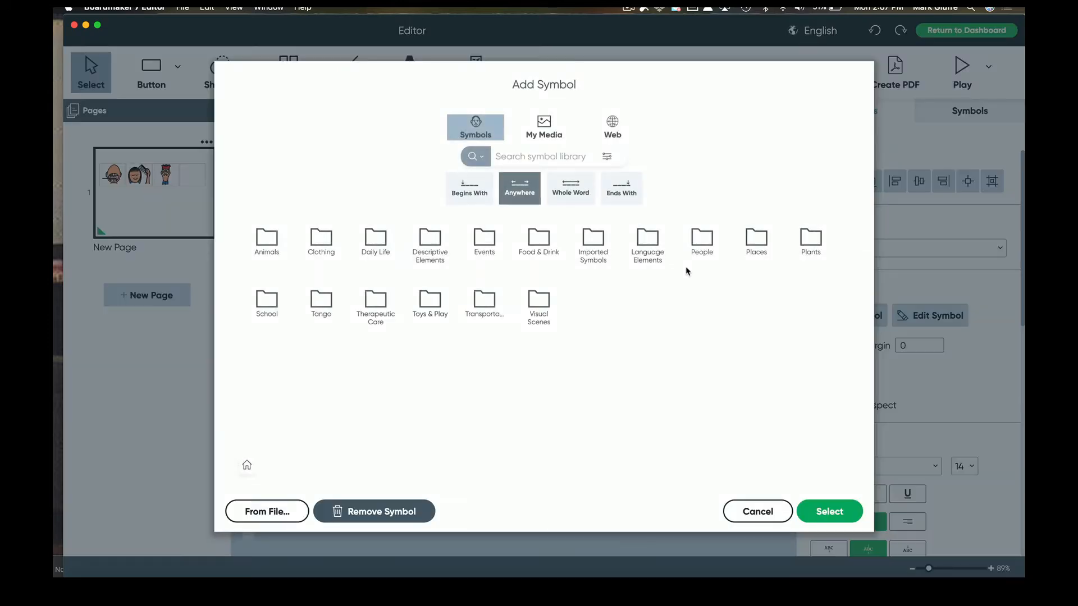
click(574, 162)
text(wait)
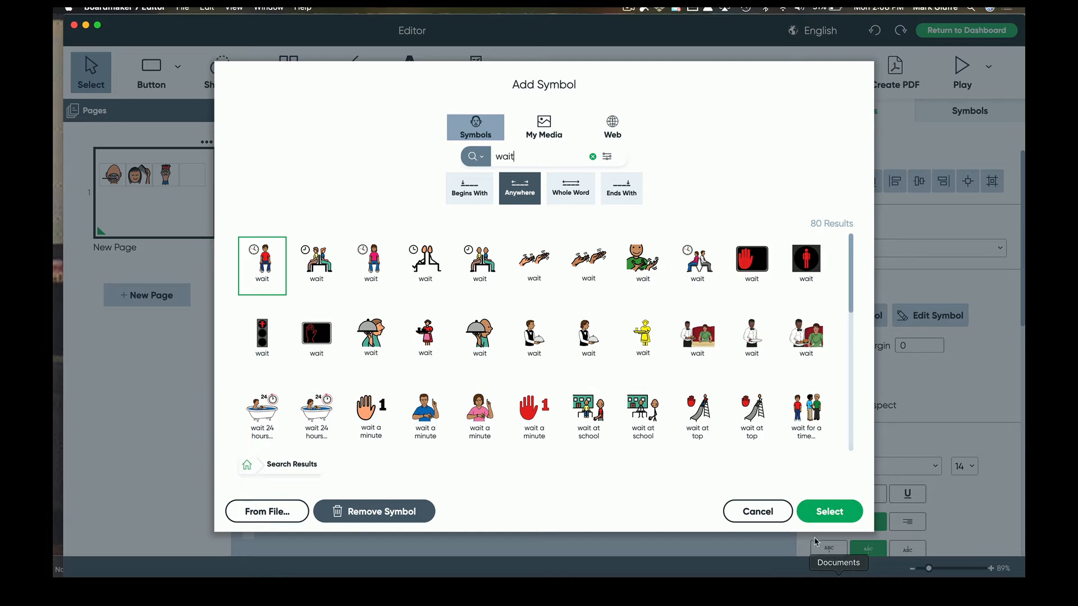
click(815, 520)
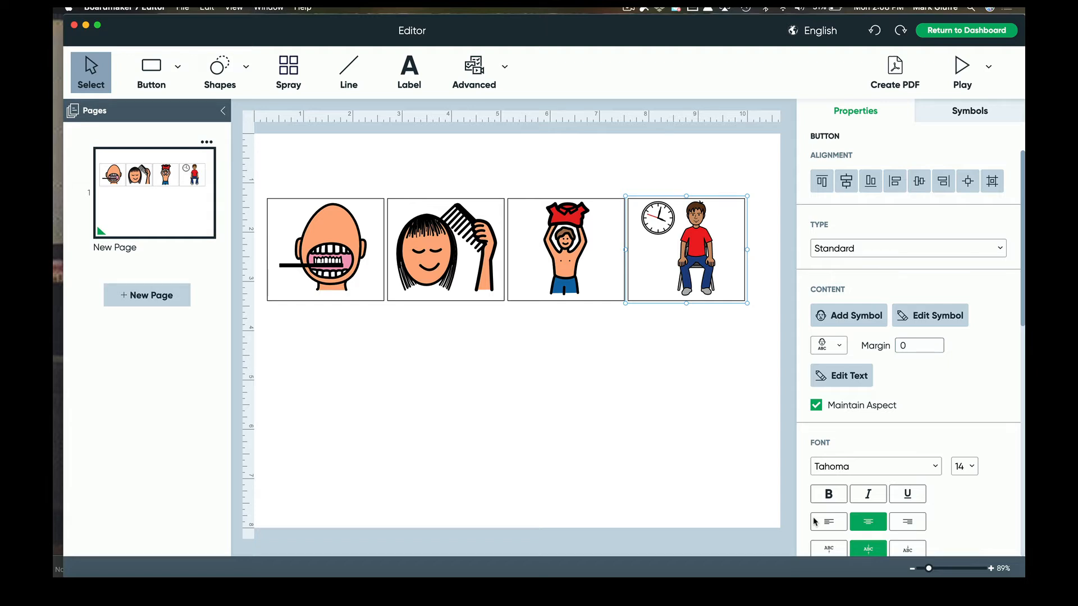
Draw an empty button about 2.1 inches square below the first picture button and spray it into a row of four
click(168, 88)
mouse_move(272, 371)
mouse_down()
mouse_move(352, 428)
mouse_move(380, 475)
mouse_up()
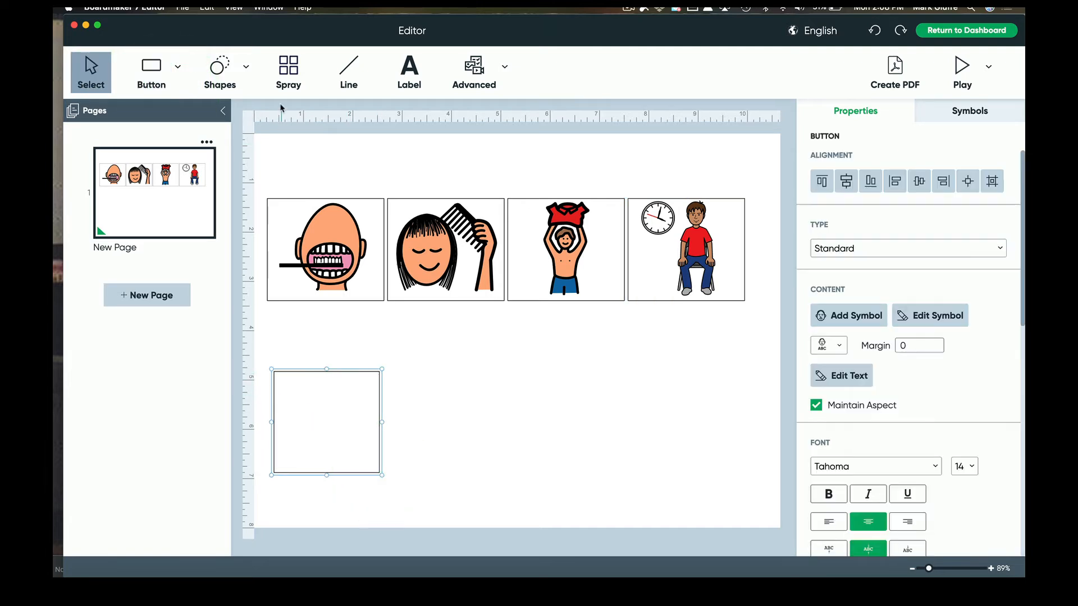
click(279, 83)
mouse_move(356, 421)
mouse_down()
mouse_move(710, 426)
mouse_move(652, 426)
mouse_up()
click(630, 320)
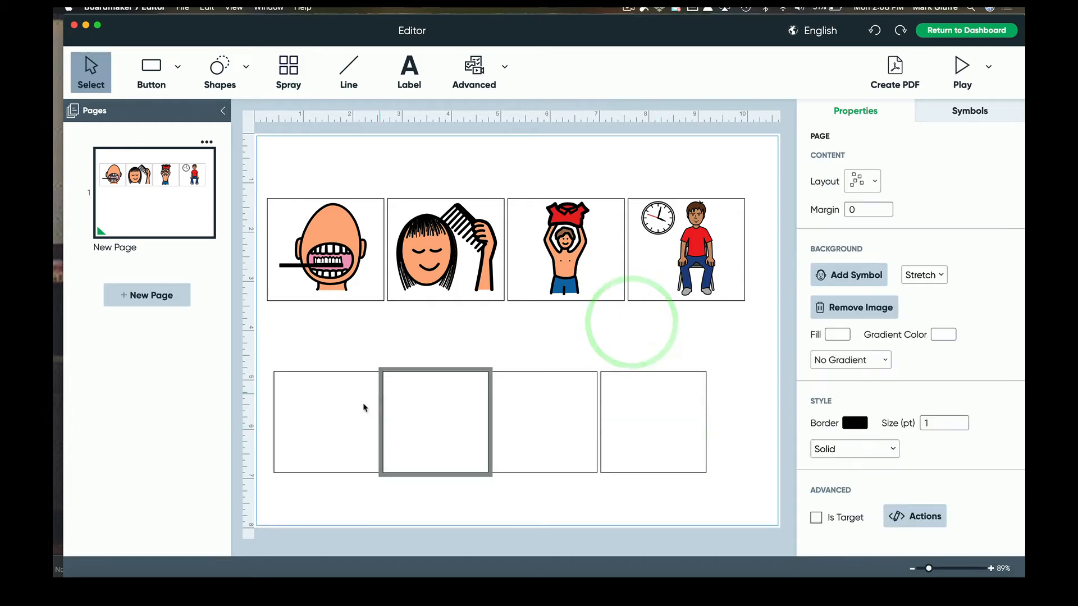
Search the symbol library for "brush teeth" and add the second result to the first empty button in the lower row
click(340, 416)
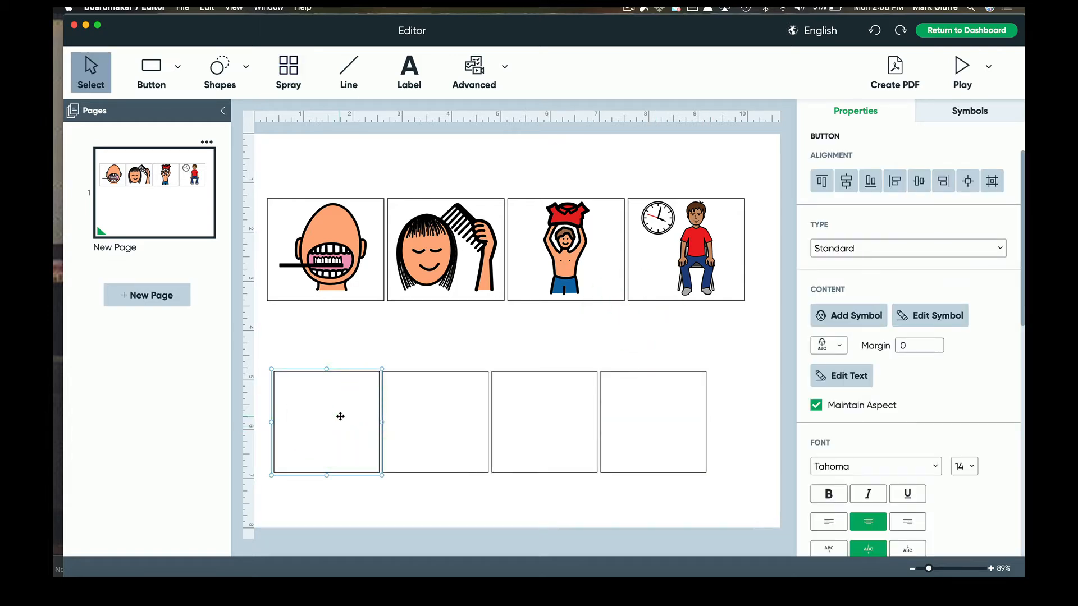
click(983, 115)
click(911, 167)
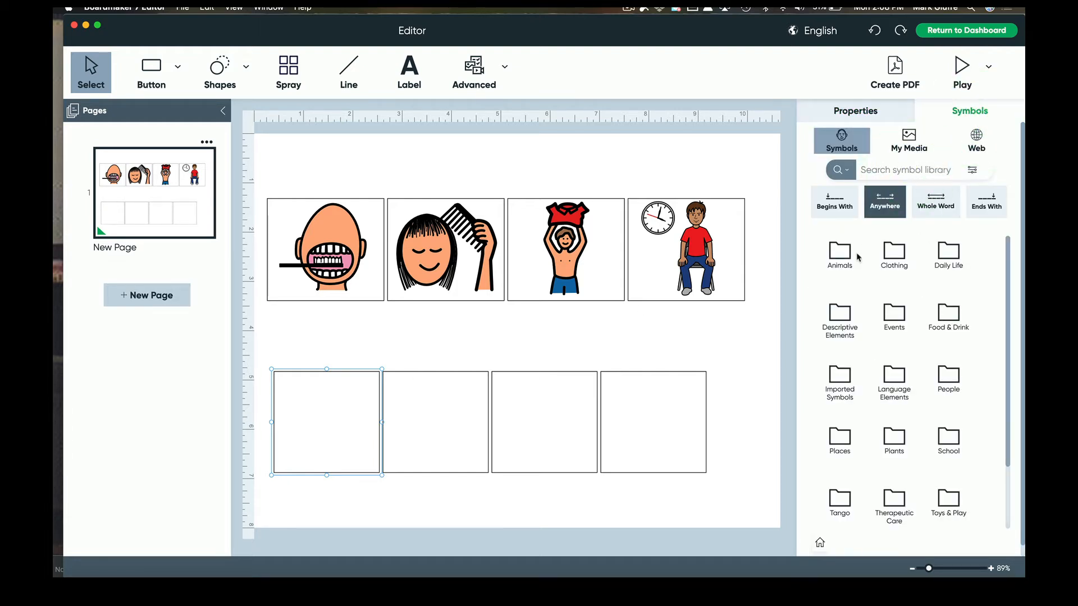
click(921, 173)
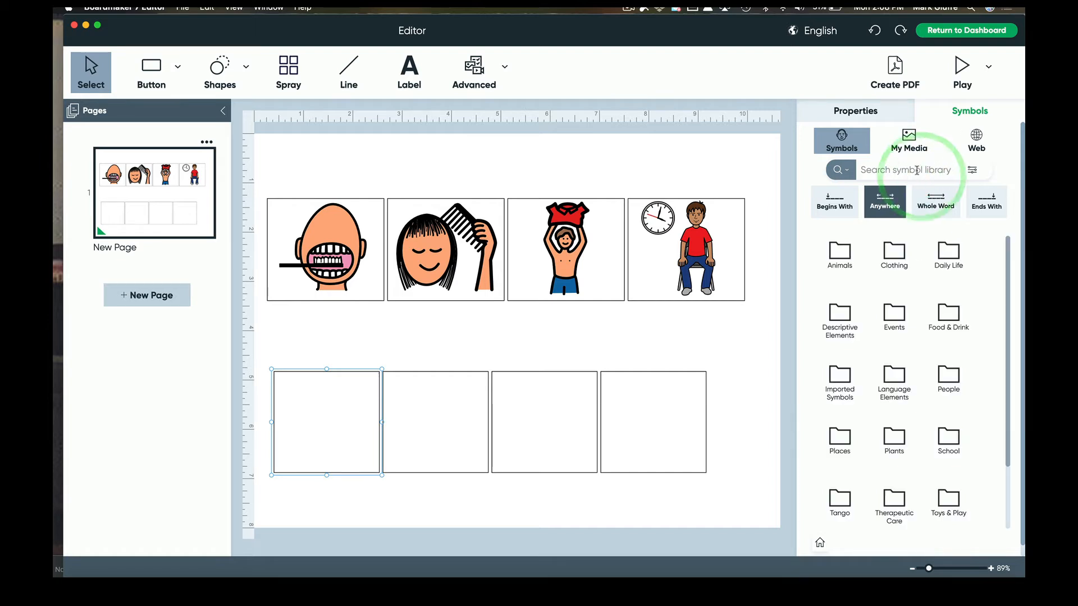
click(916, 170)
text(brush teeth)
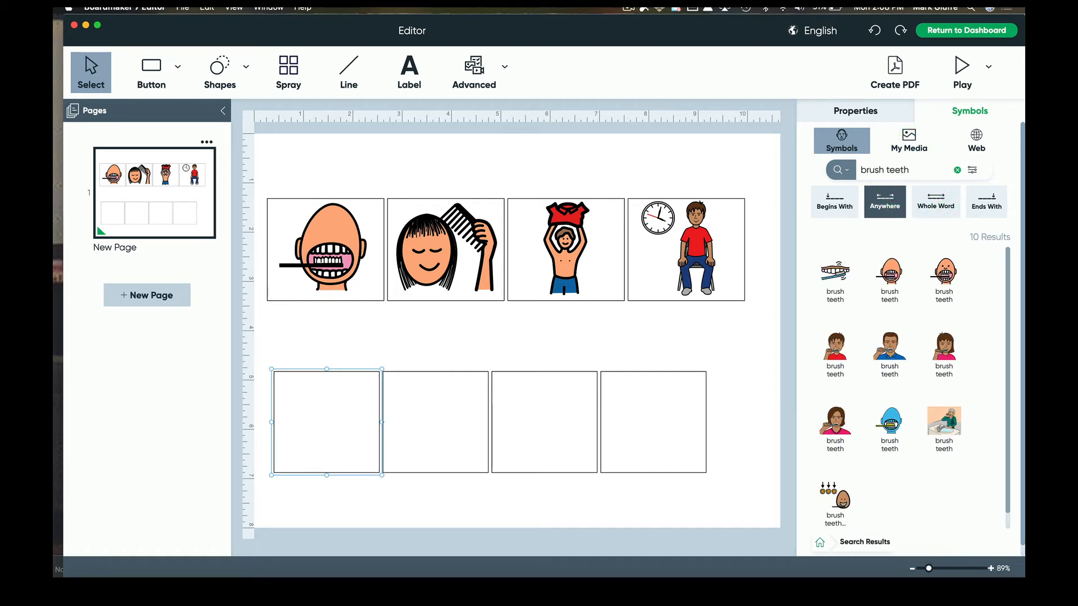
click(889, 269)
click(351, 391)
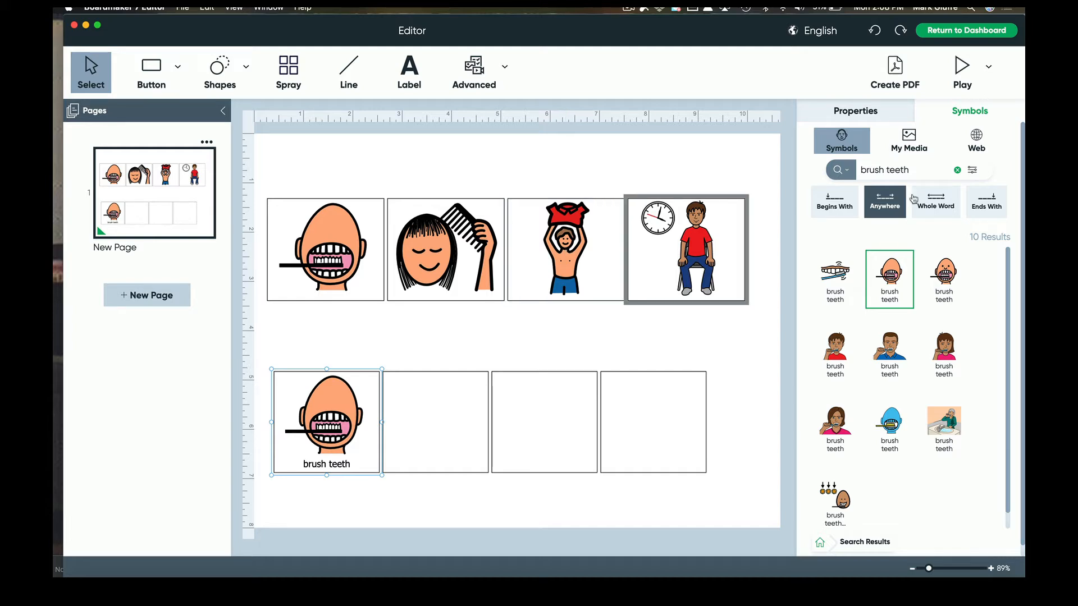
Search the symbol library for "comb" and add the first result to the second button in the lower row
click(915, 170)
drag(915, 170, 841, 169)
text(comb)
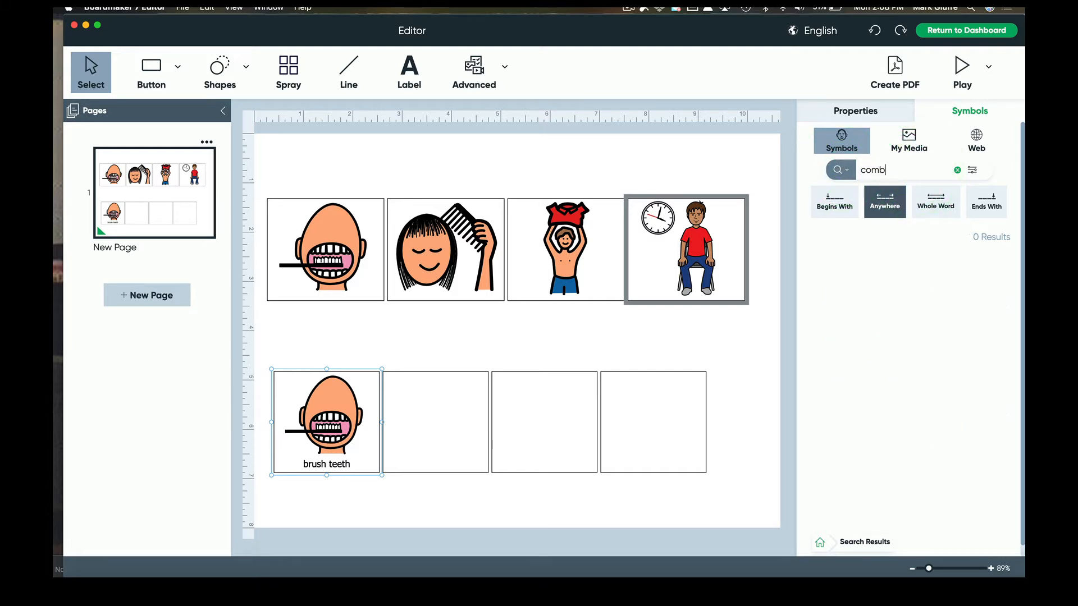
click(835, 275)
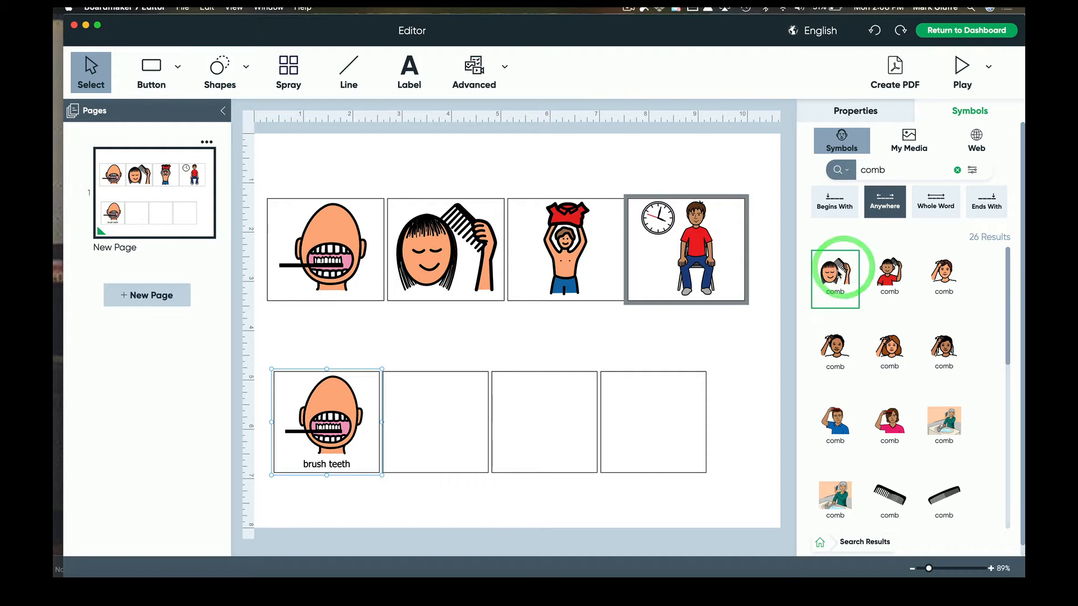
Search for "wait" among the web images and add the orange oval wait sign to the fourth button in the lower row
double_click(895, 170)
text(wait)
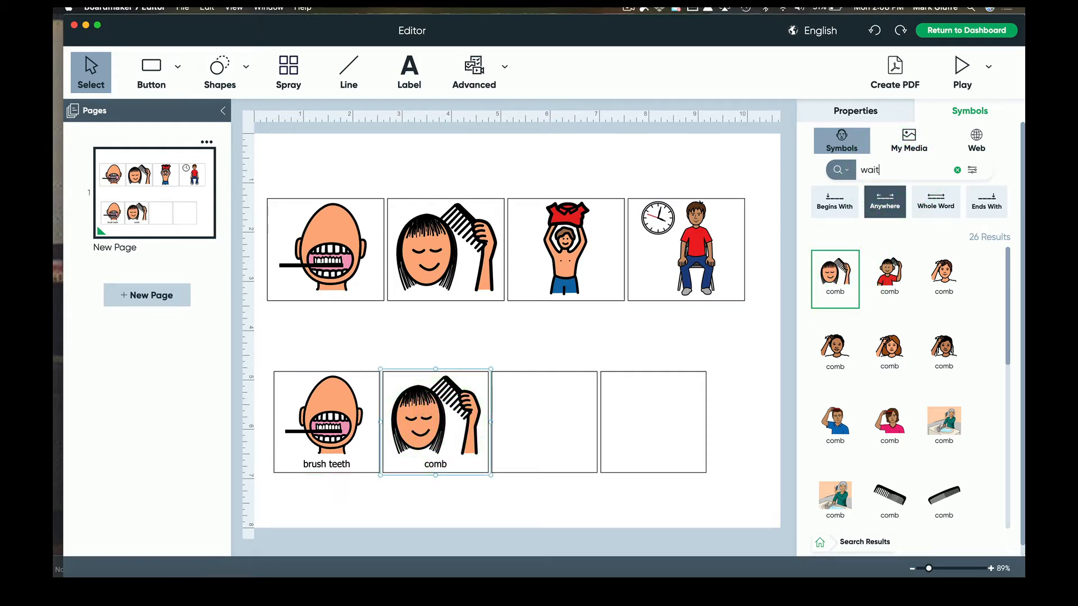
click(976, 144)
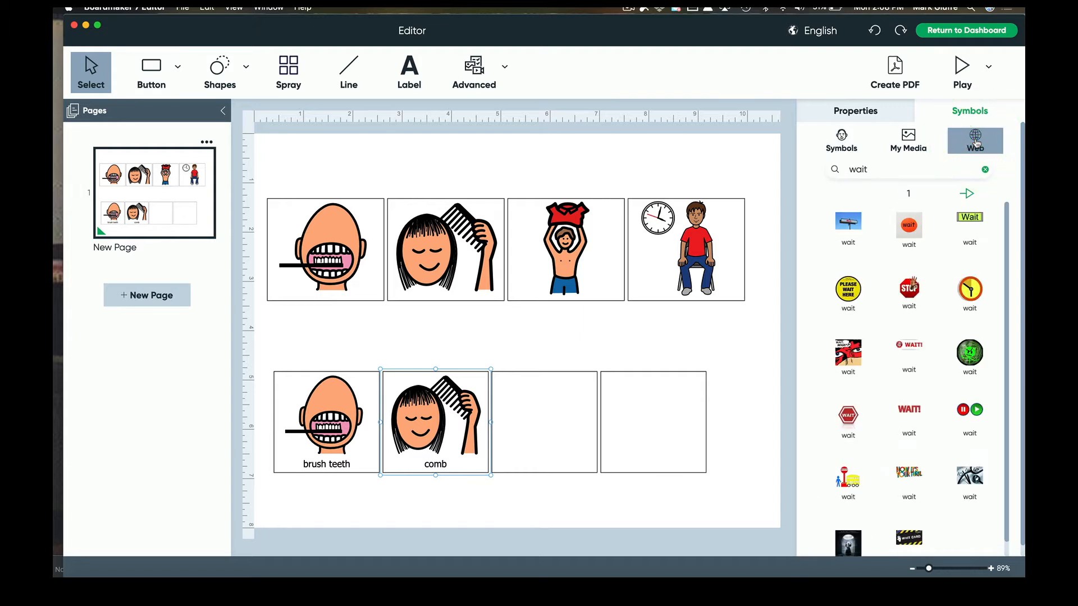
click(916, 227)
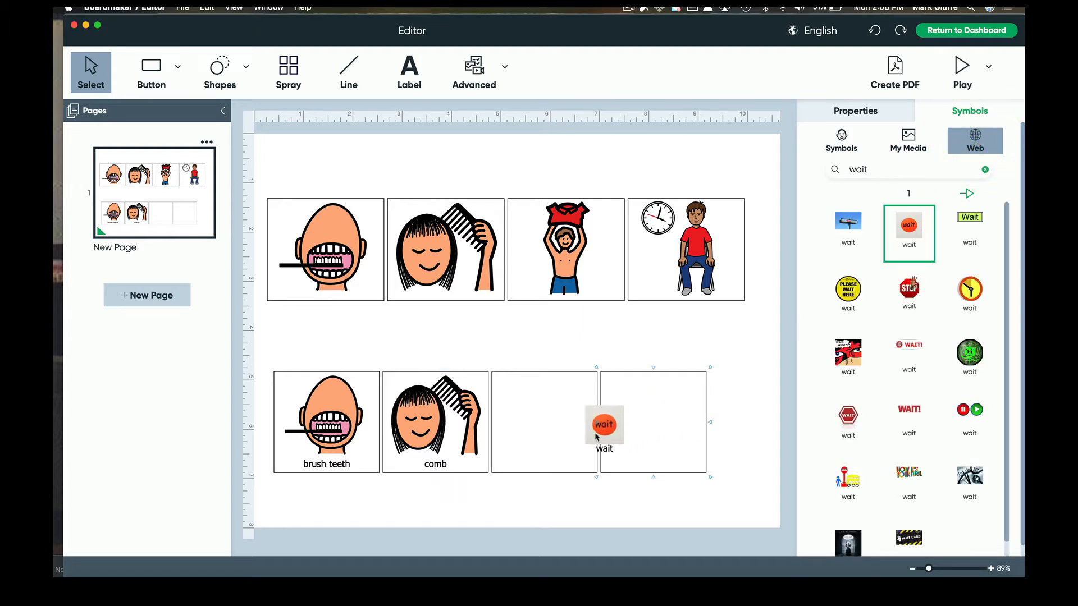
click(623, 439)
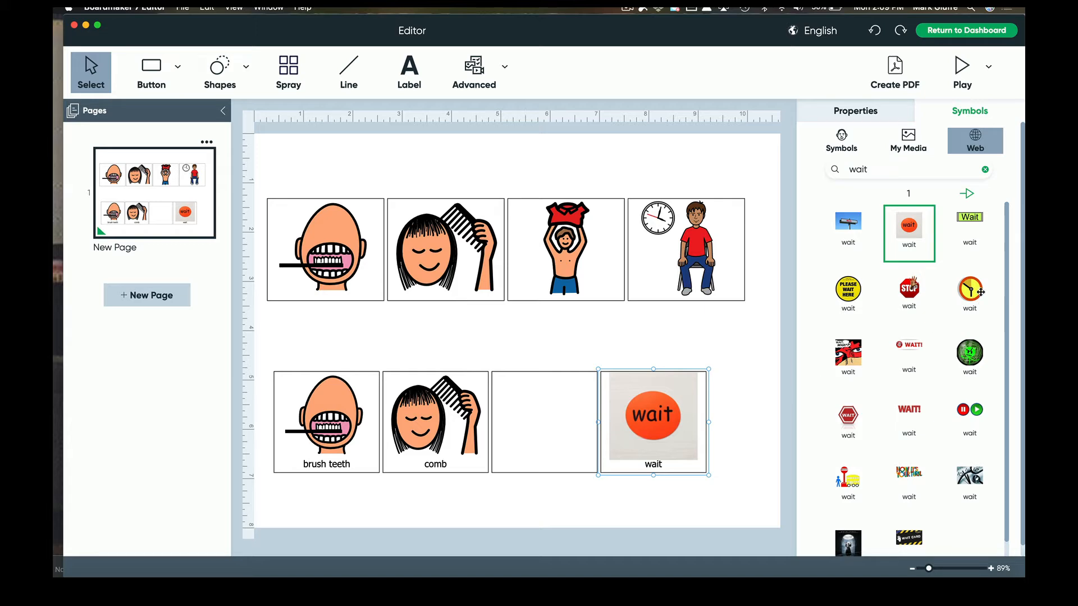
Return to the dashboard without saving the activity and start a new activity
click(971, 33)
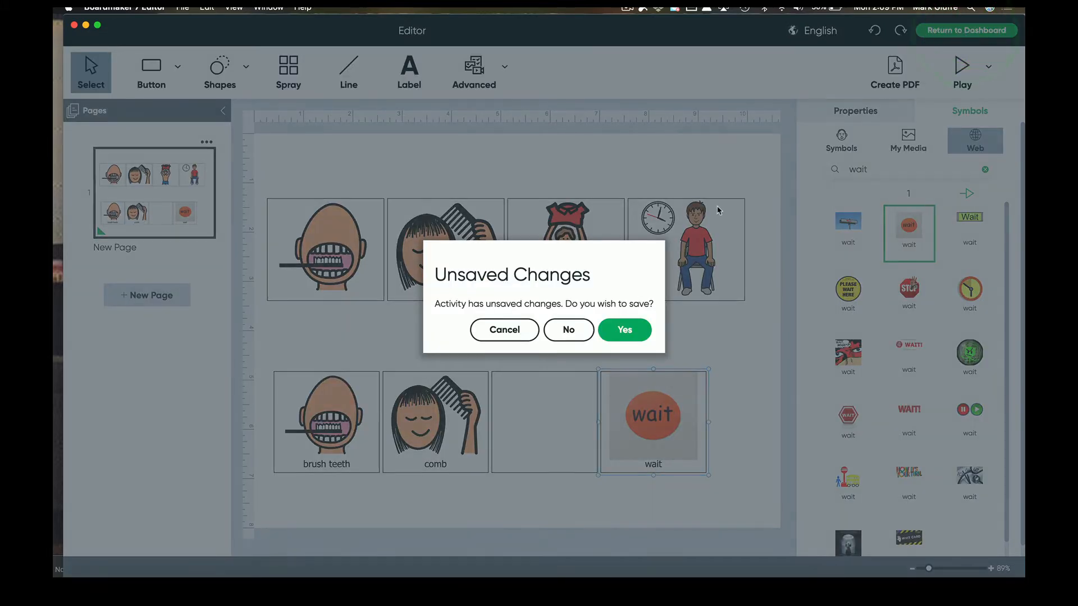
click(586, 332)
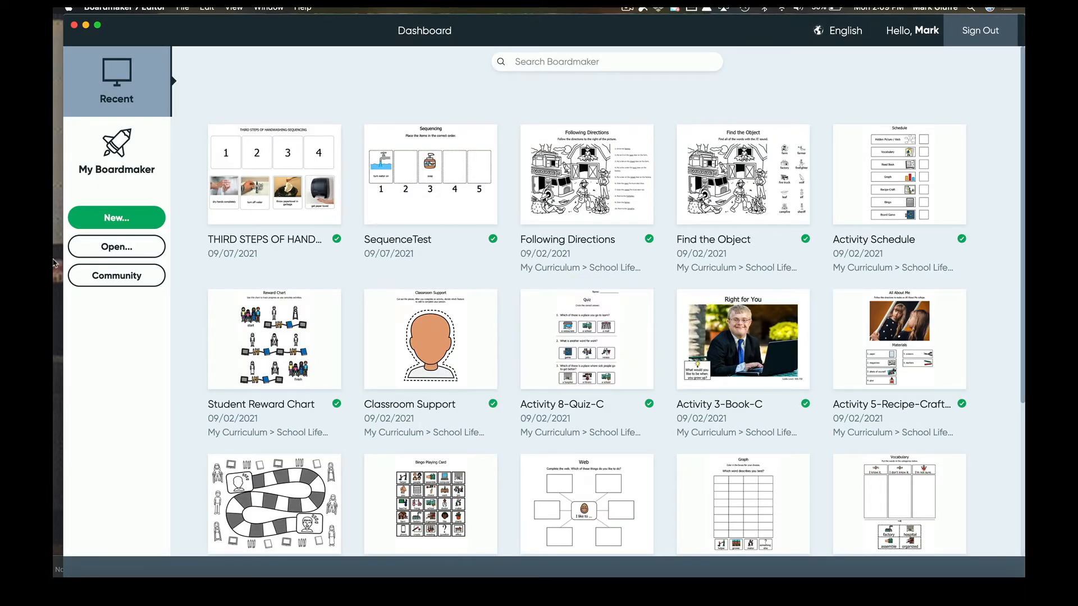
click(131, 227)
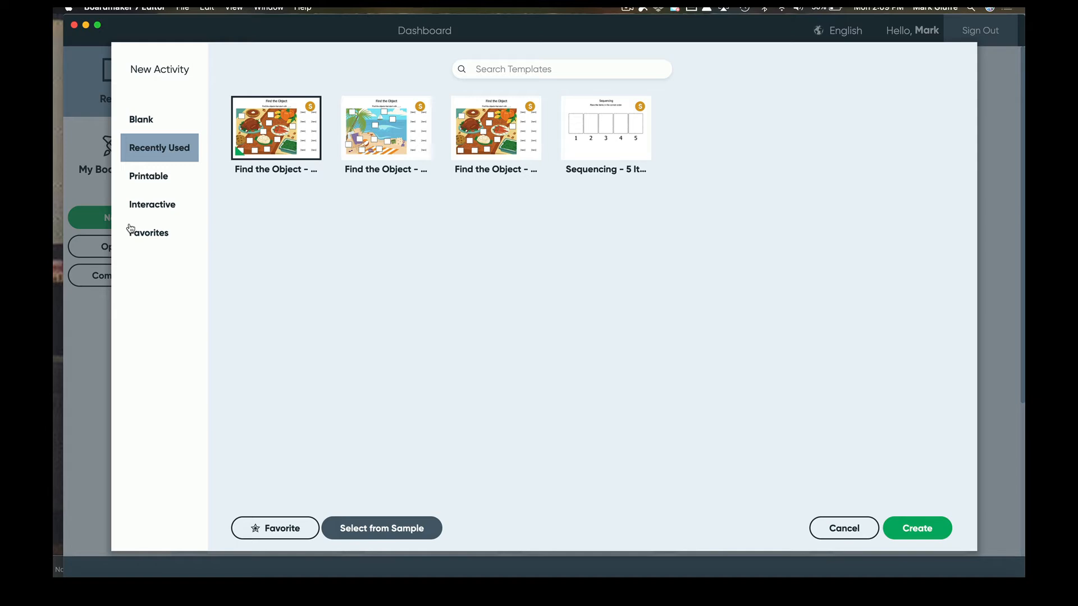
Browse the printable template categories, view the Sequencing templates and select the four-item one
click(146, 175)
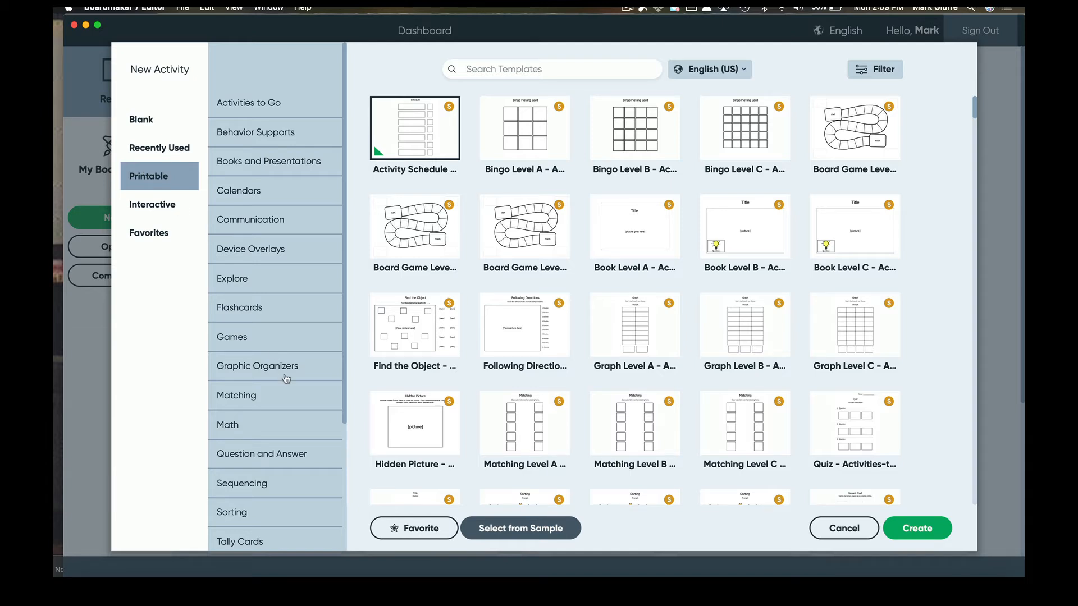
scroll(284, 379, down, 2)
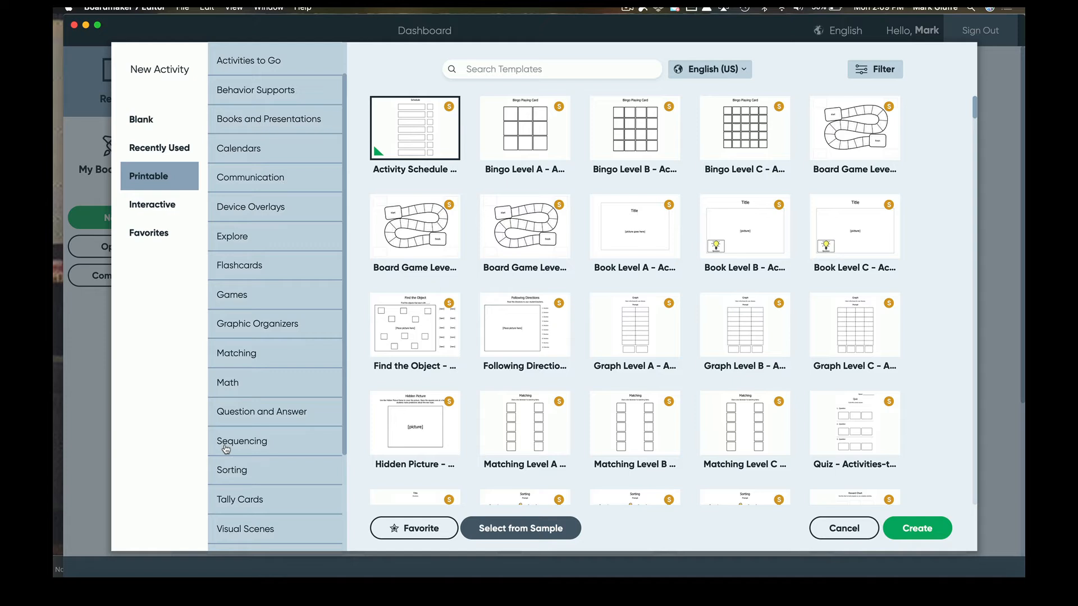
click(254, 450)
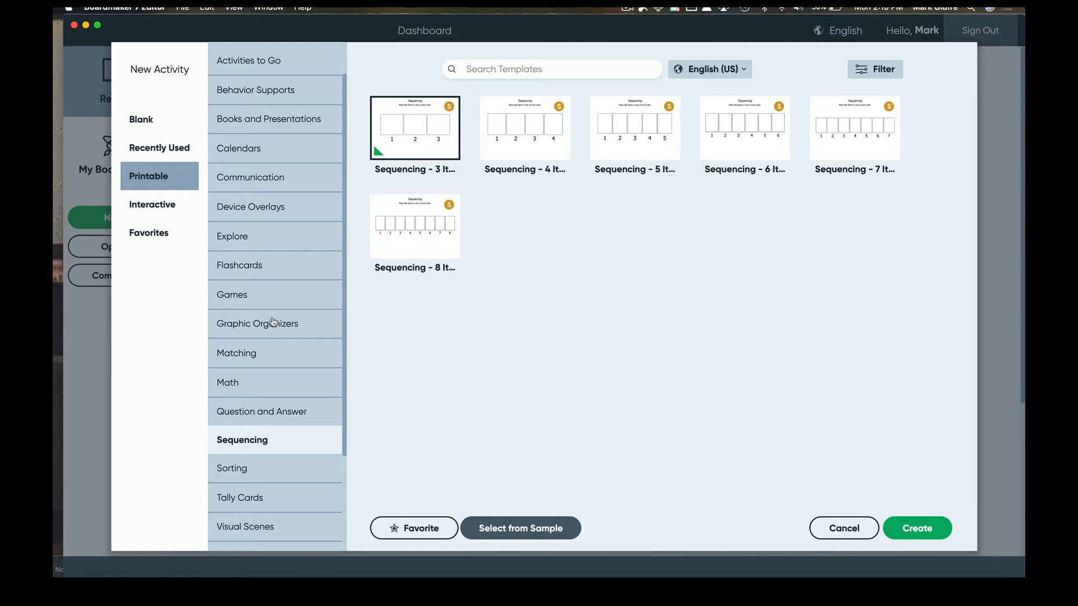
scroll(273, 321, up, 2)
scroll(274, 321, down, 5)
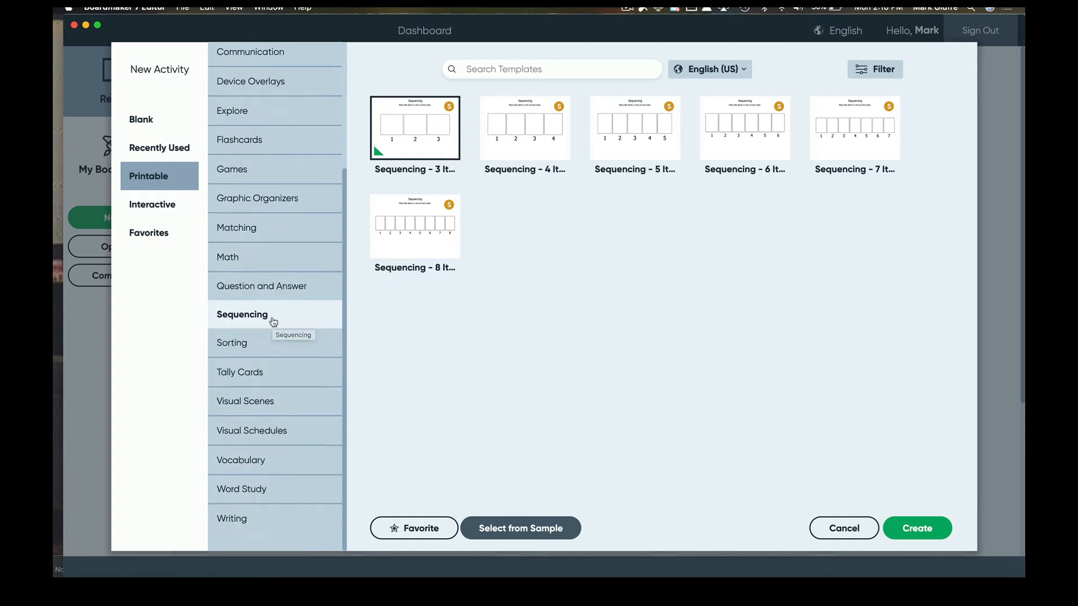
scroll(273, 321, up, 3)
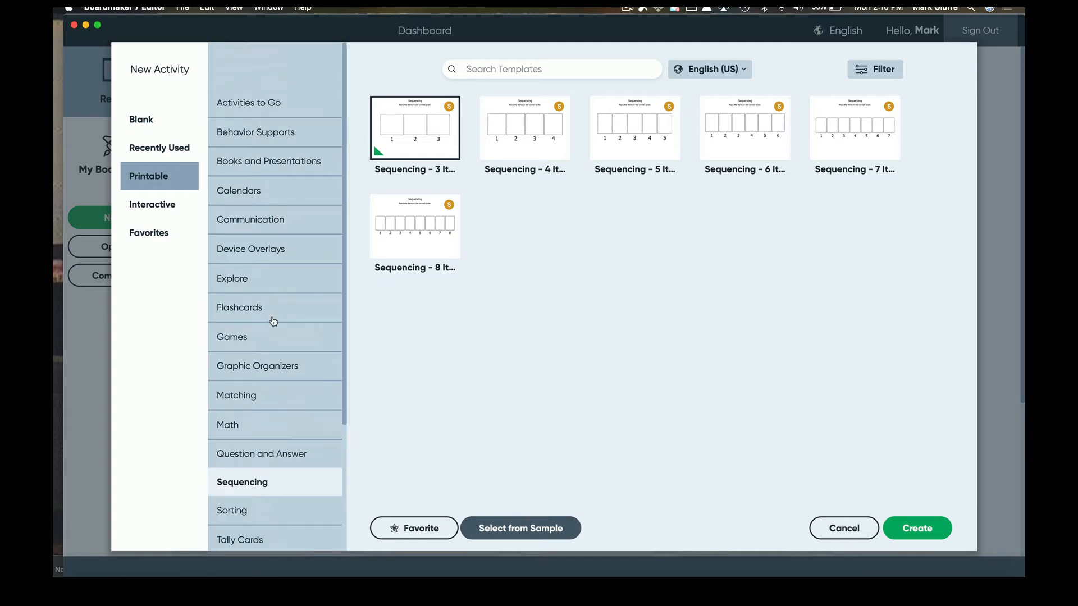
click(497, 70)
click(532, 112)
click(531, 123)
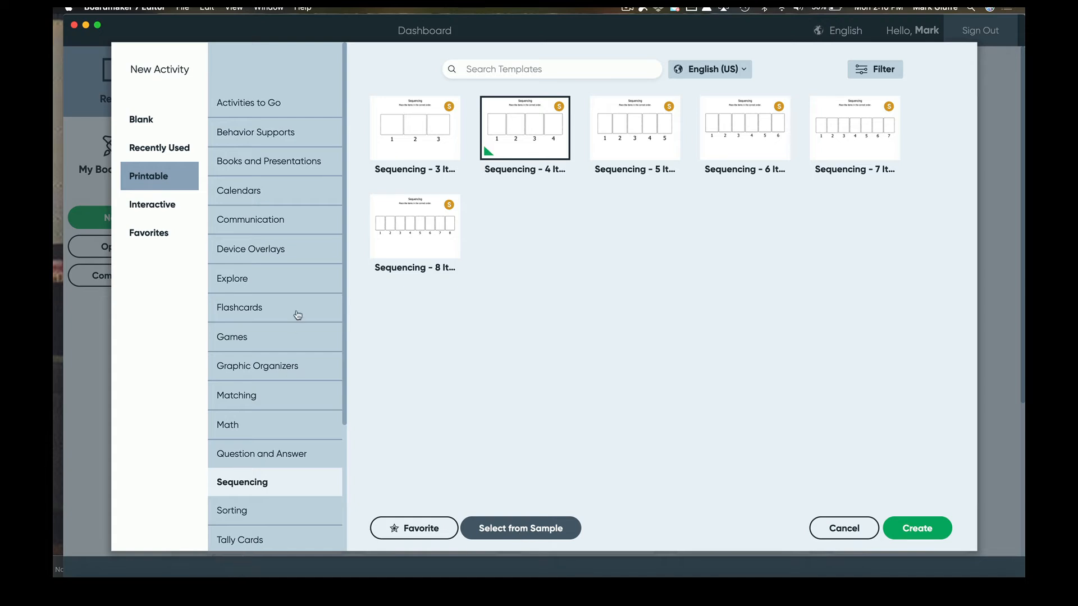
Open the autumn Find the Object template from Visual Scenes as a filled-in sample, and return to the dashboard without saving
scroll(297, 315, down, 3)
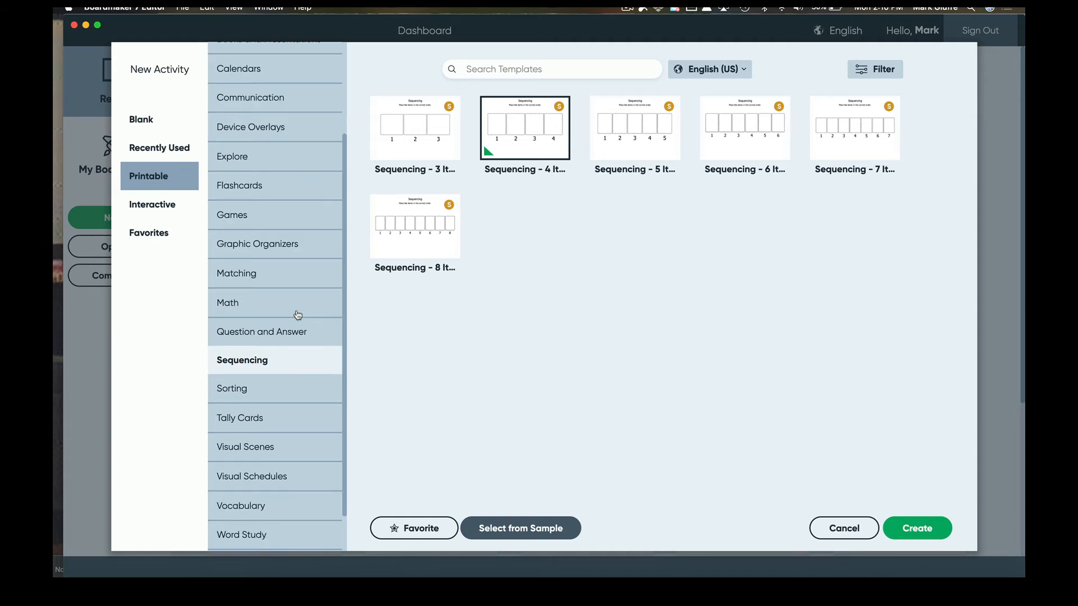
click(261, 446)
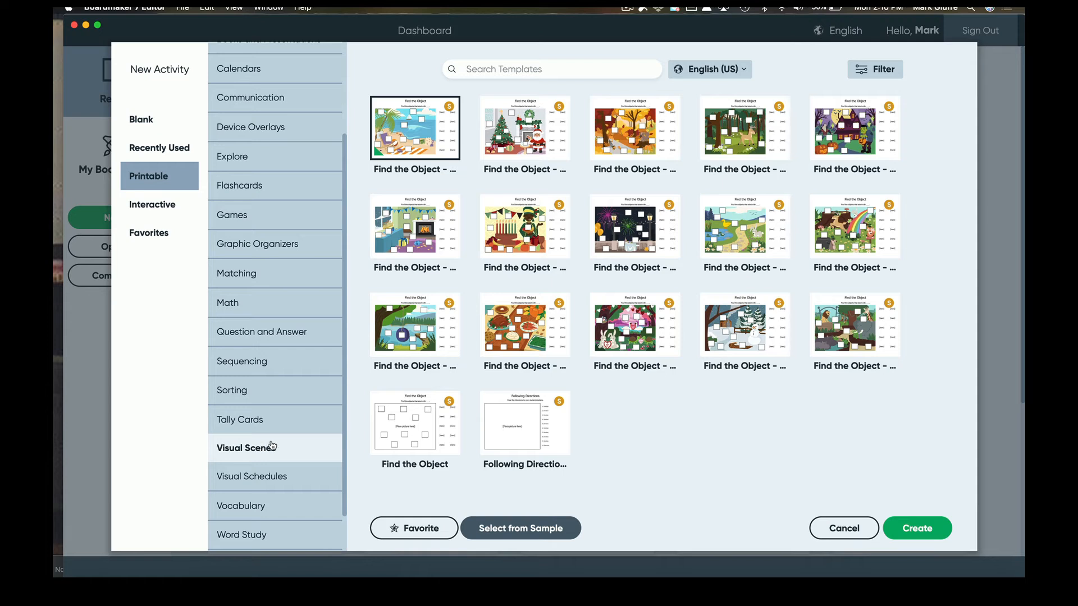
click(623, 132)
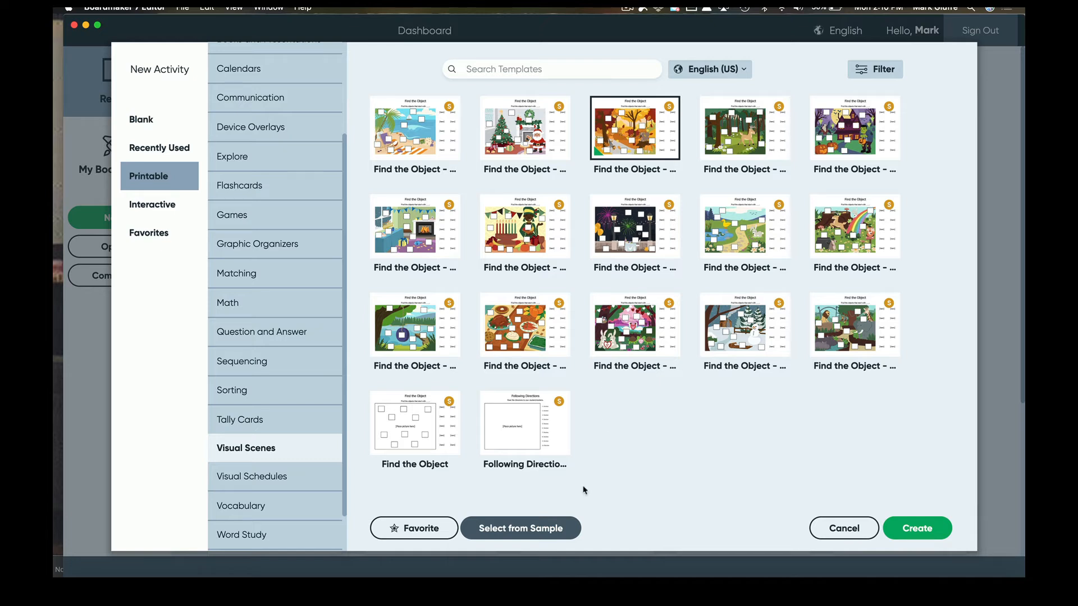
click(559, 530)
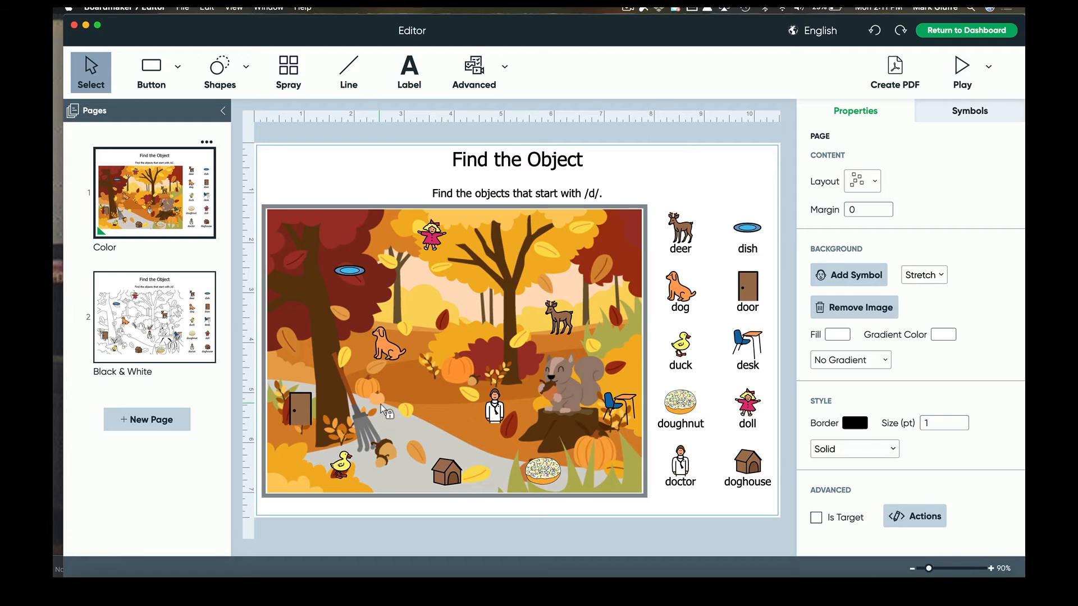
click(941, 34)
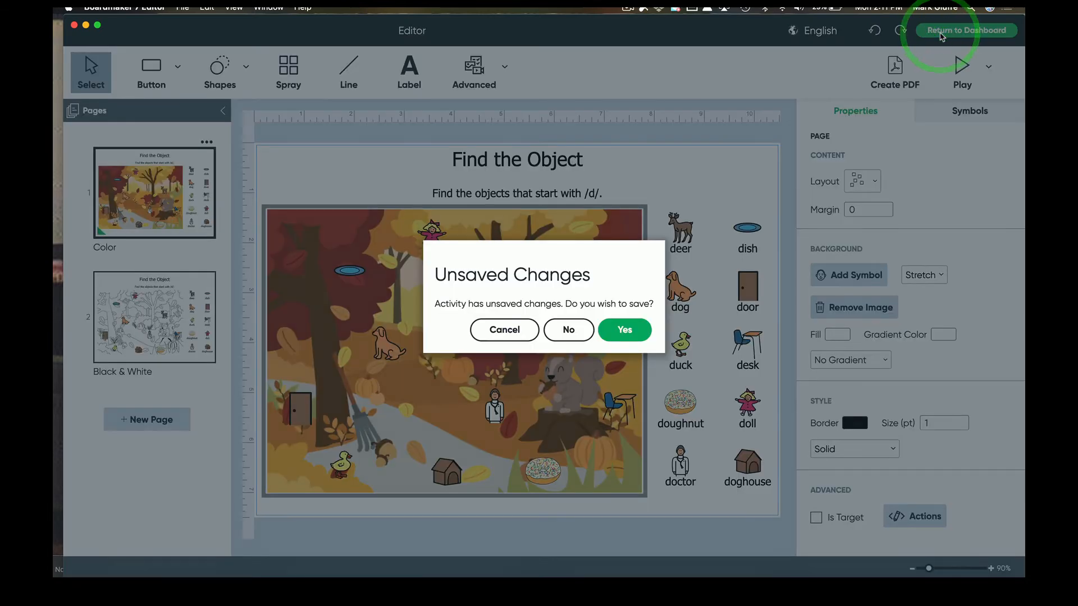
click(553, 336)
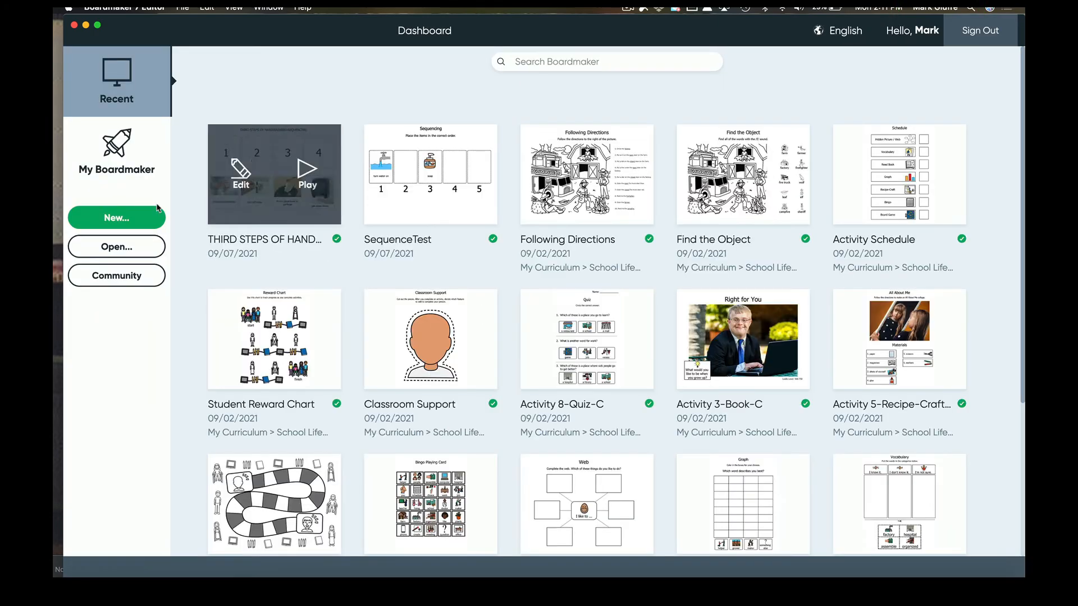
Create a new printable activity from the autumn Find the Object template in the Visual Scenes category
click(130, 218)
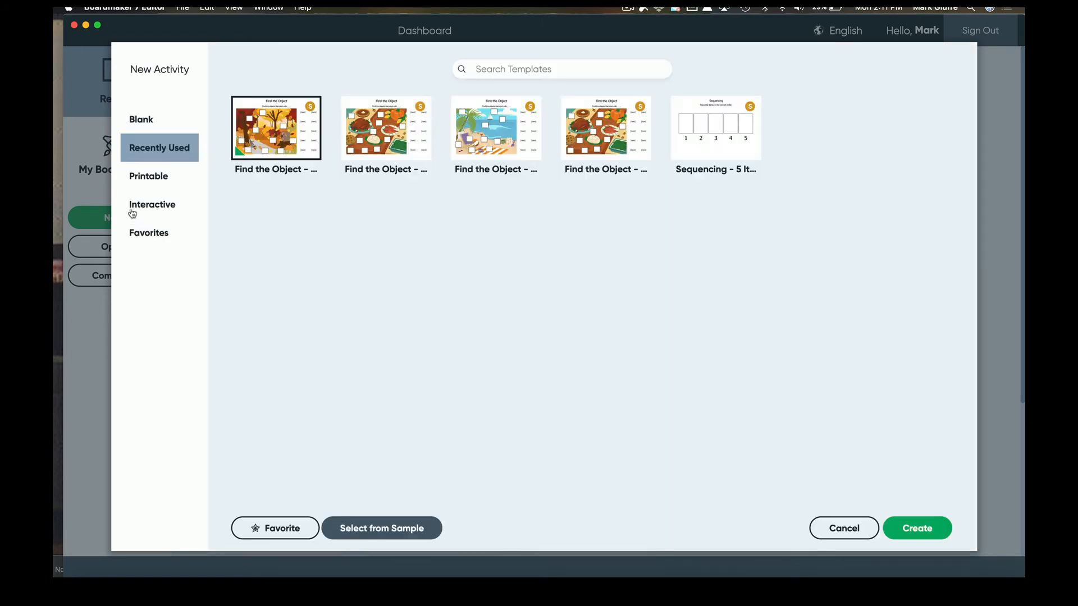
click(140, 177)
scroll(269, 356, down, 5)
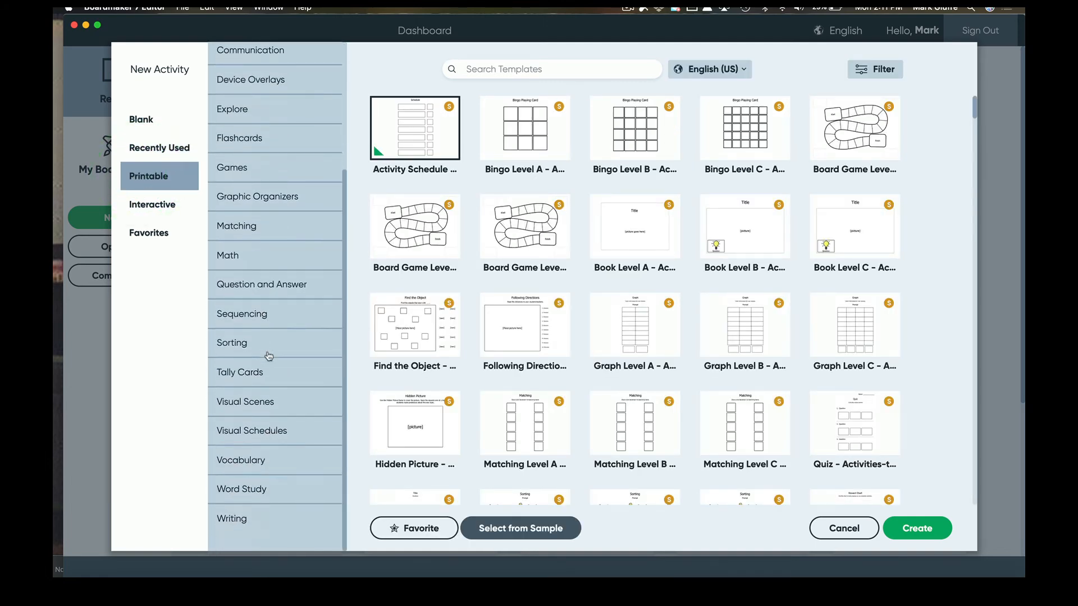
click(264, 401)
click(618, 142)
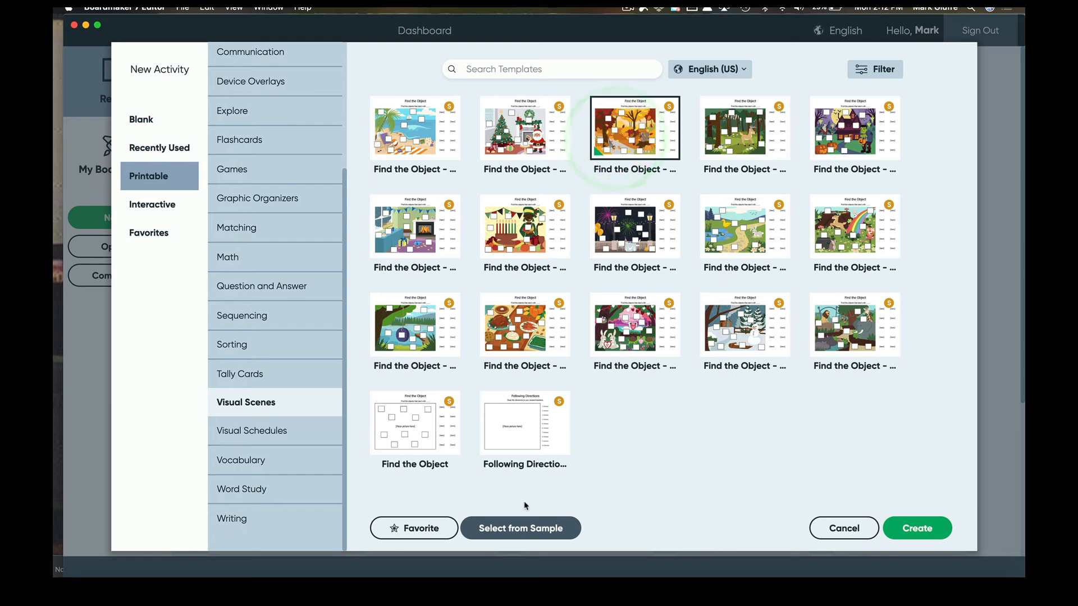
click(926, 530)
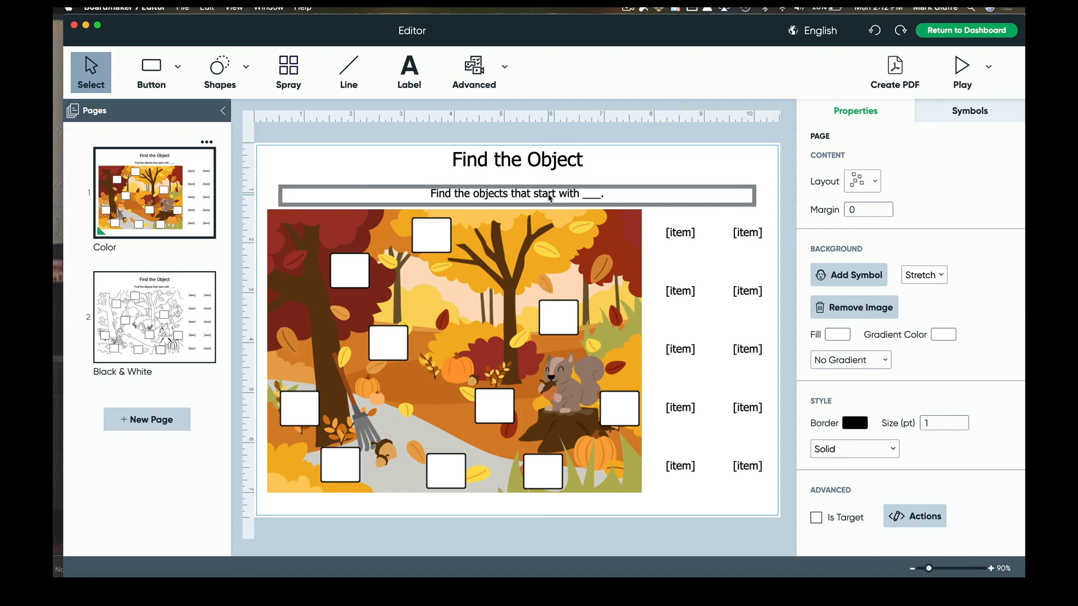
Fill the blank in the colour page's instruction label so it reads "Find the objects that start with p."
click(597, 196)
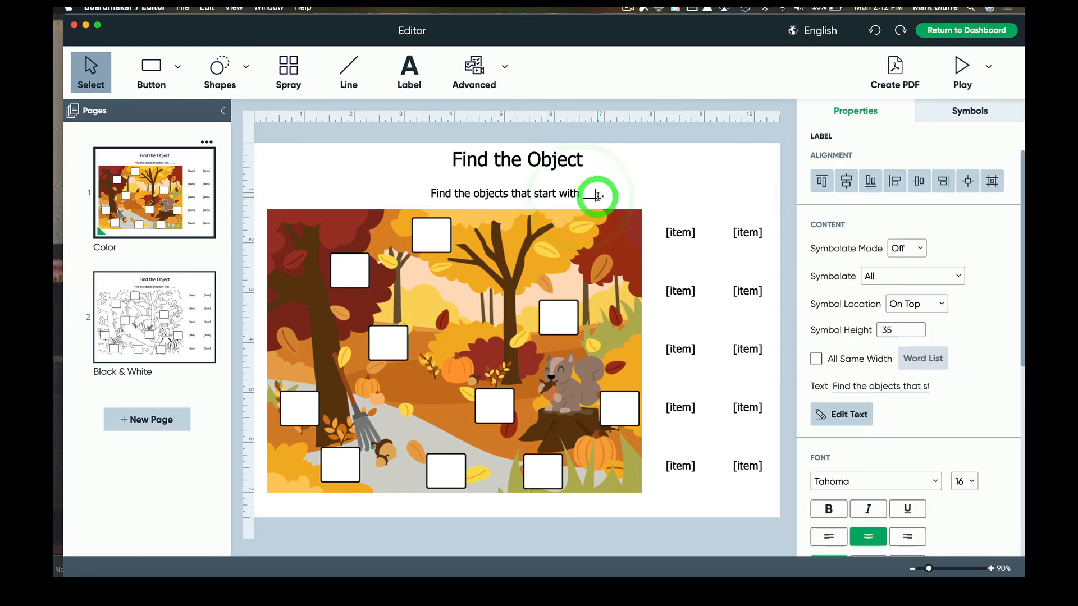
double_click(584, 195)
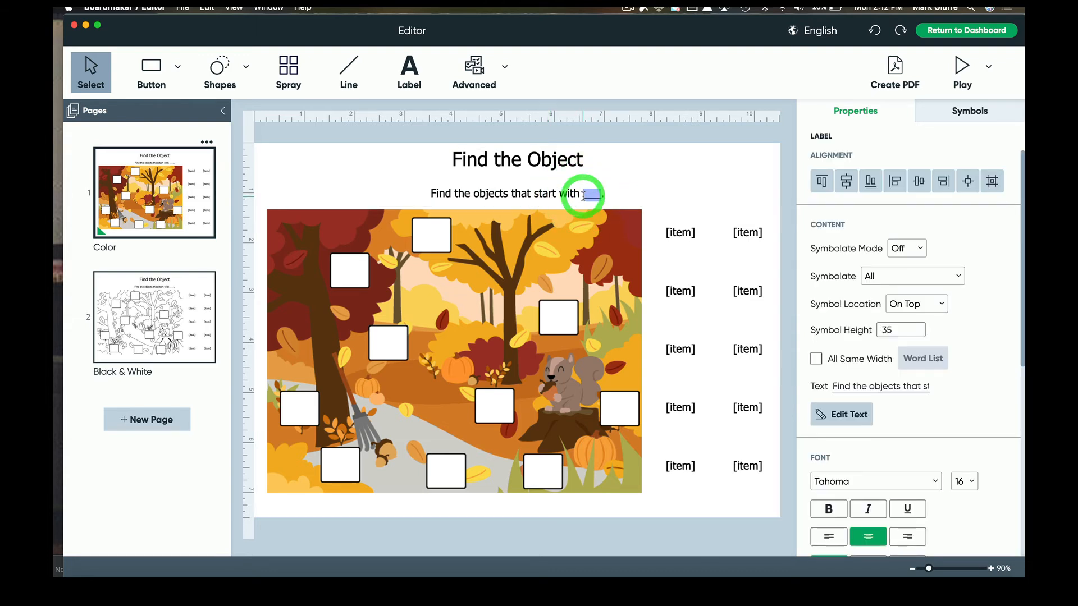
key(BackSpace)
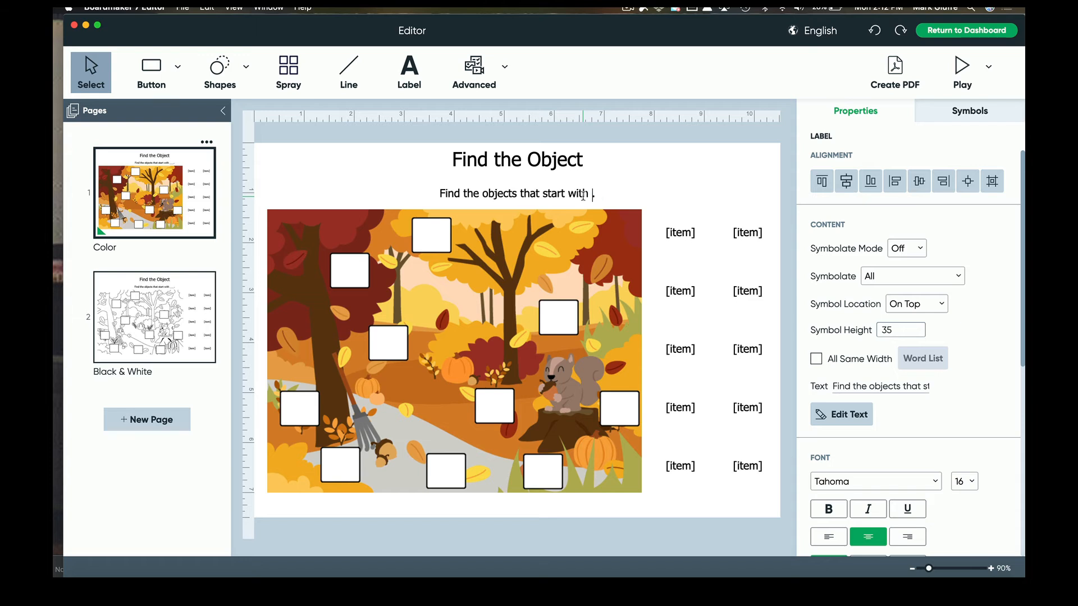
text(p.)
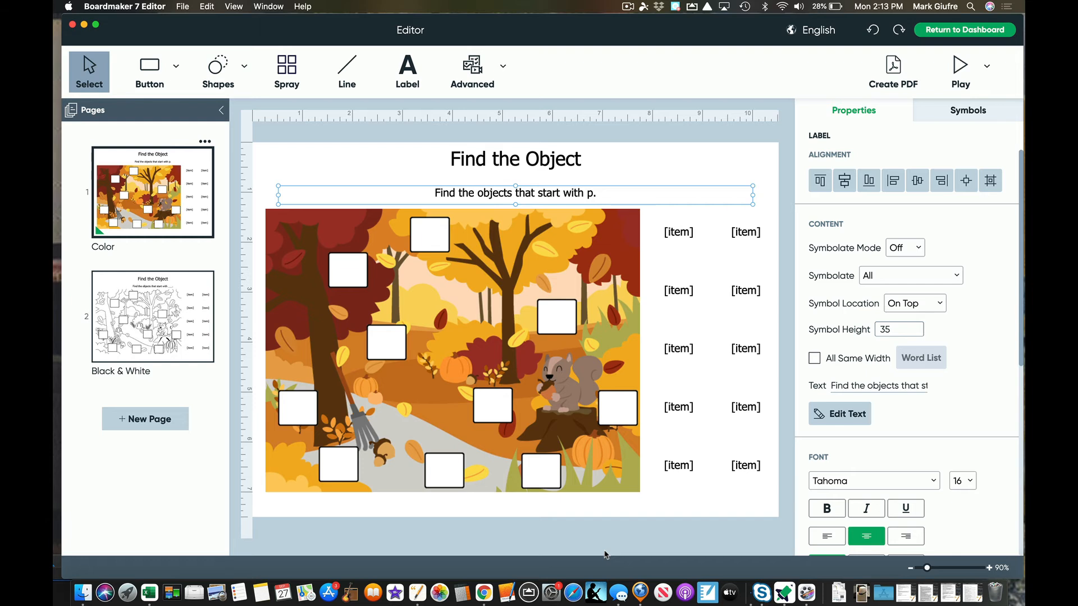
Search the symbols for "pumpkin" and put the red pumpkin in the first item slot and the scene's box above the squirrel
click(699, 238)
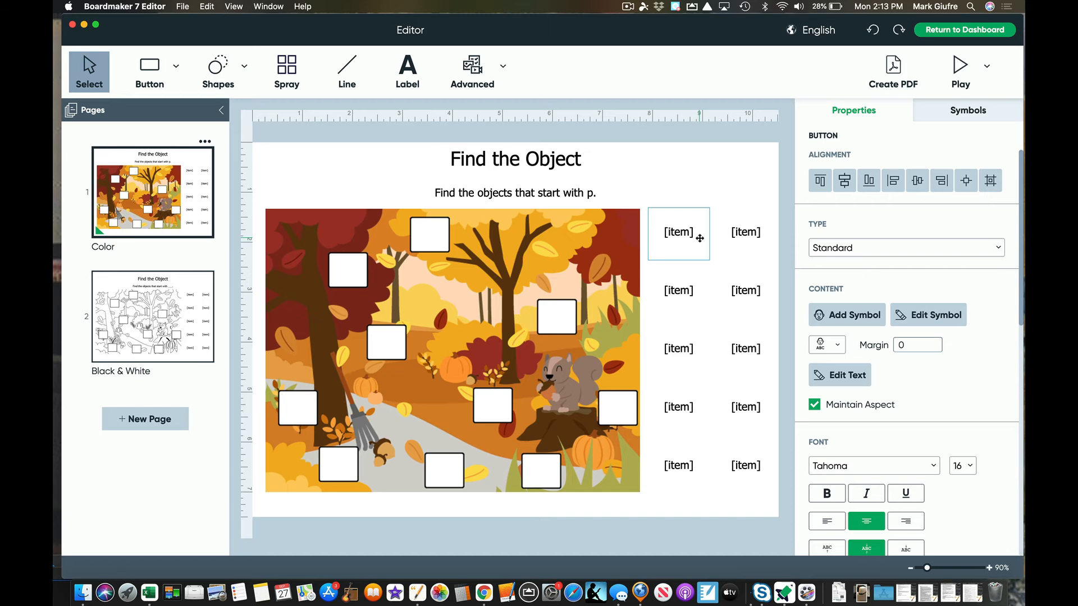
click(948, 109)
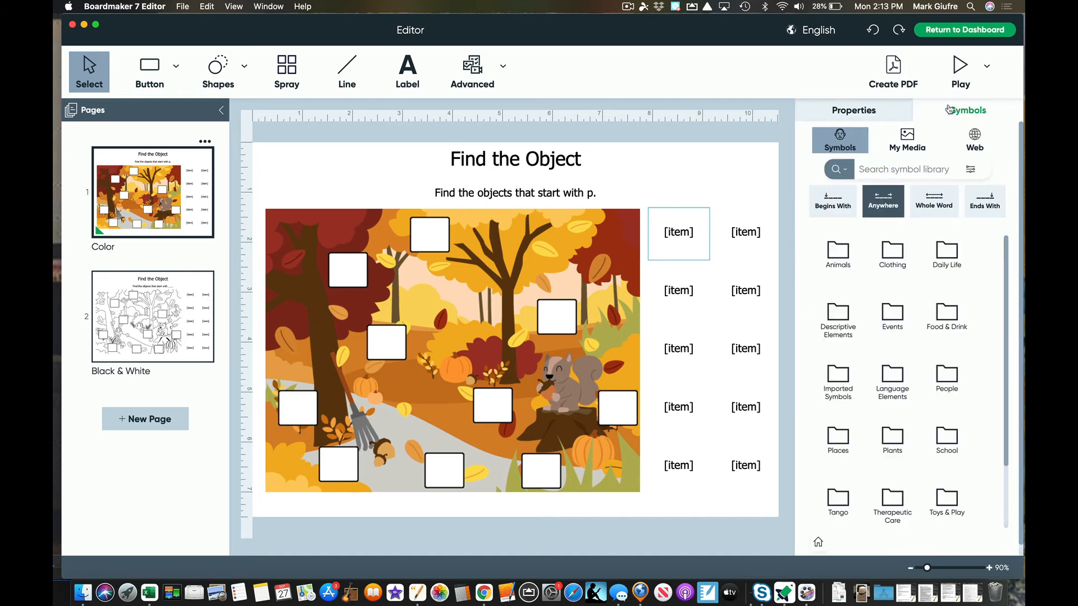
click(883, 167)
text(pumpkin)
key(Return)
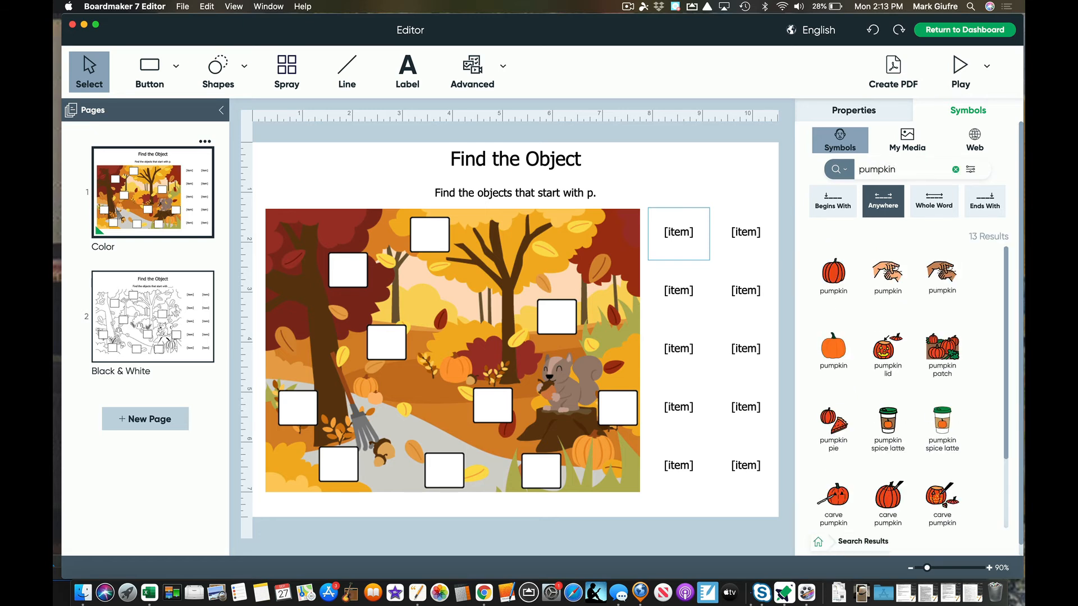
click(834, 273)
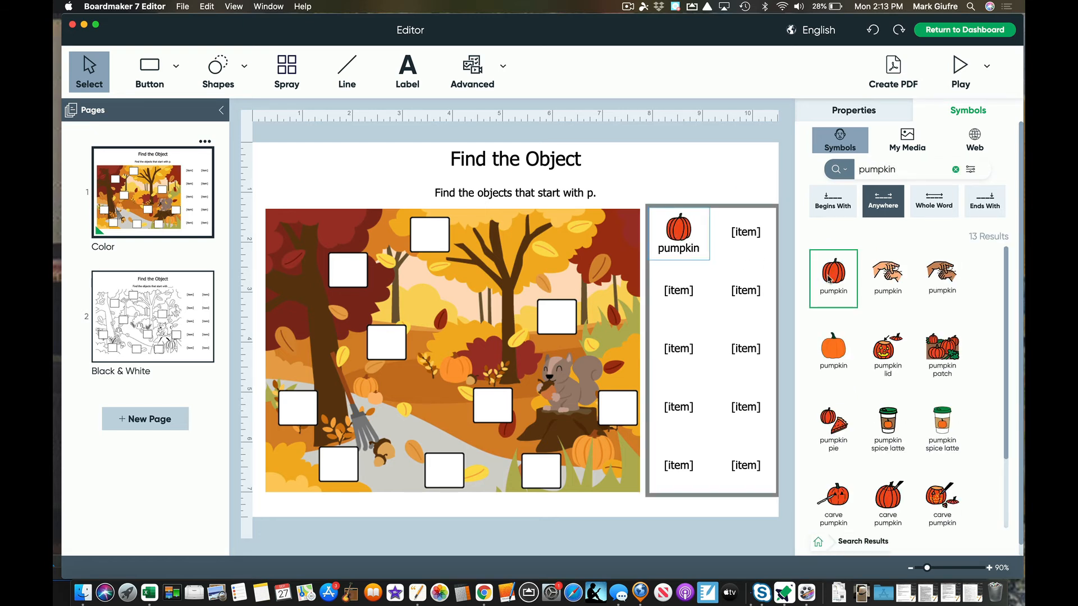
drag(830, 279, 559, 322)
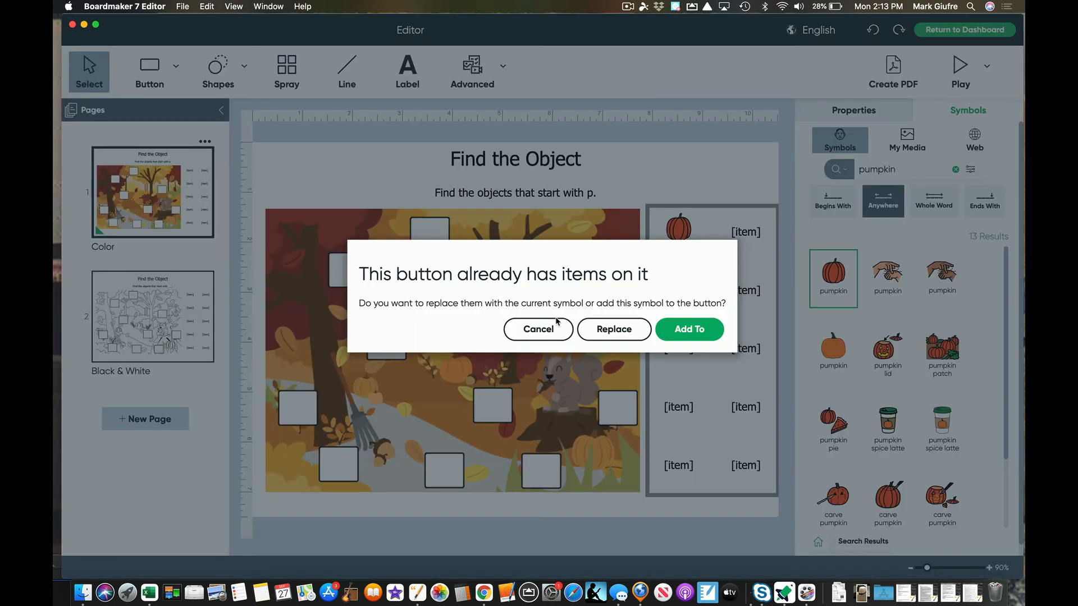
click(700, 337)
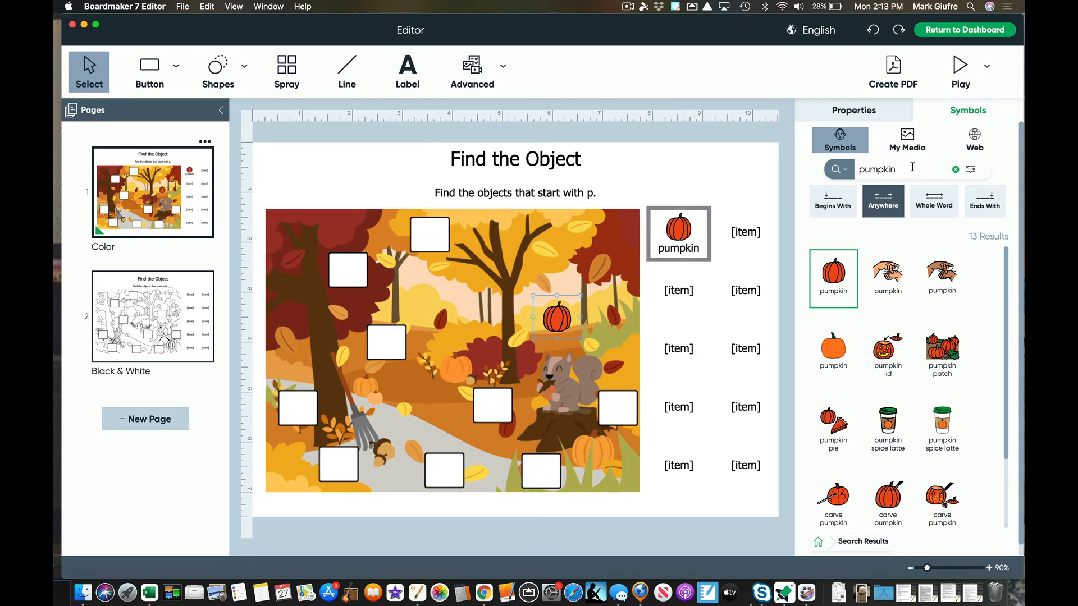
Replace the symbol search with "p", limited to names that begin with it
drag(912, 166, 853, 173)
key(BackSpace)
click(817, 210)
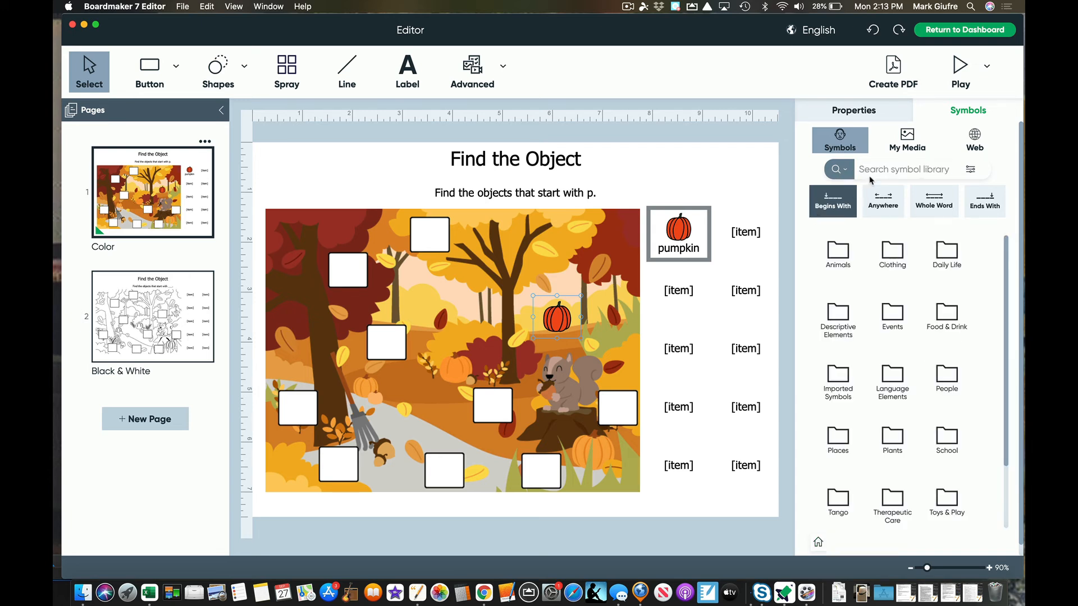
text(p)
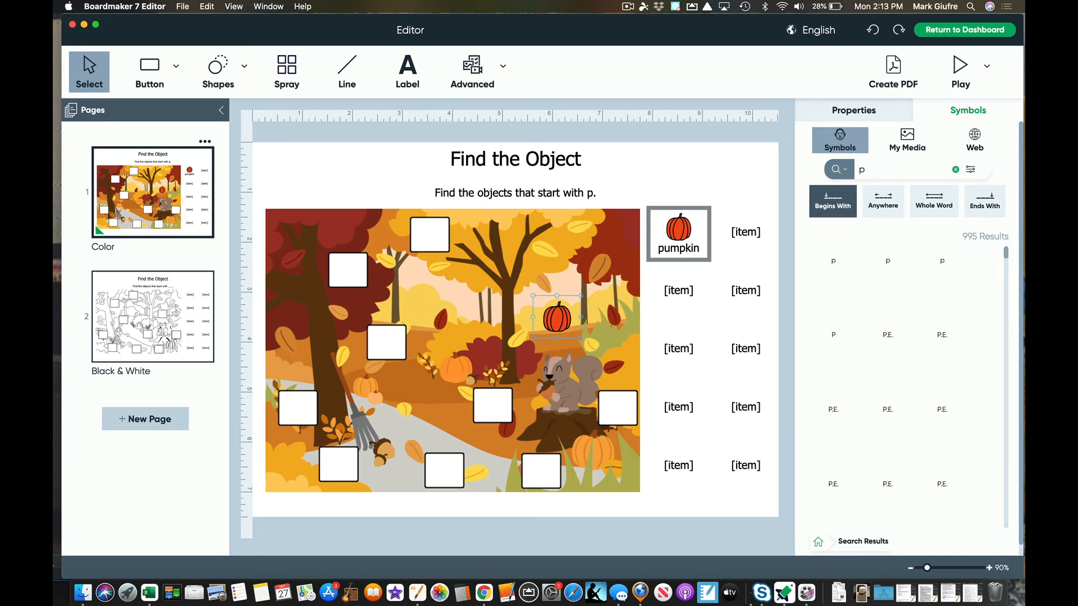
Put the red-handled paint brush symbol in the first row's second item slot and replace the scene's box right of the large tree trunk
scroll(920, 323, down, 15)
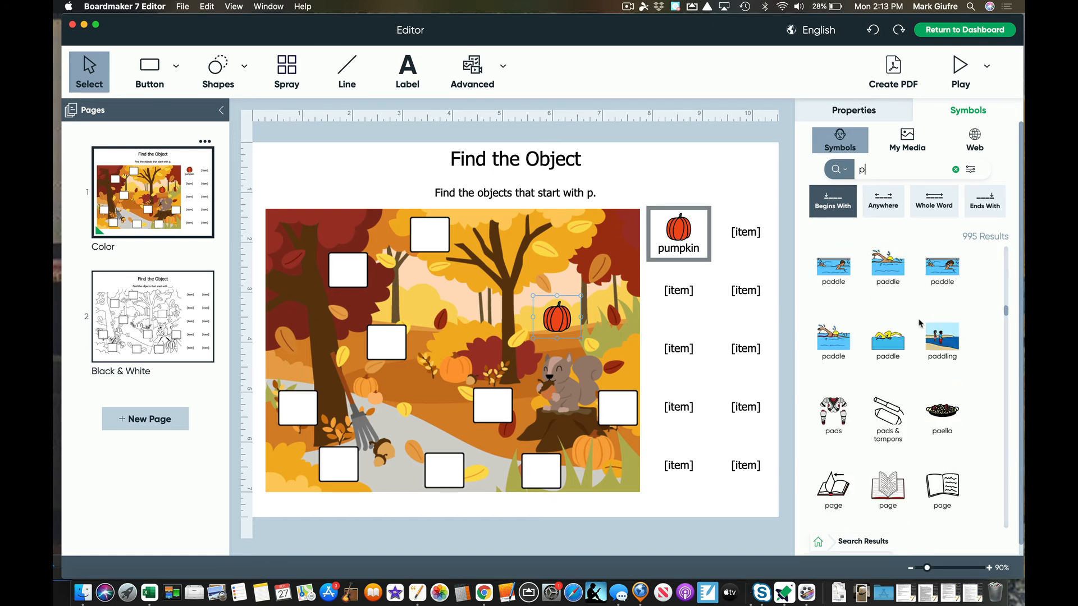
scroll(919, 324, down, 5)
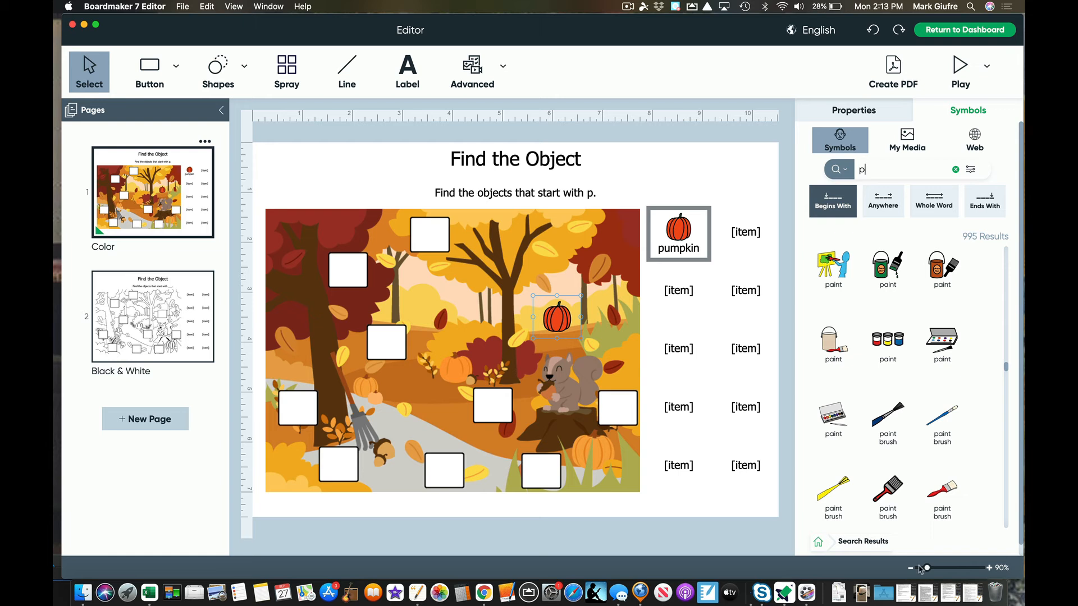
mouse_move(888, 494)
mouse_down()
mouse_move(745, 332)
mouse_move(749, 239)
mouse_up()
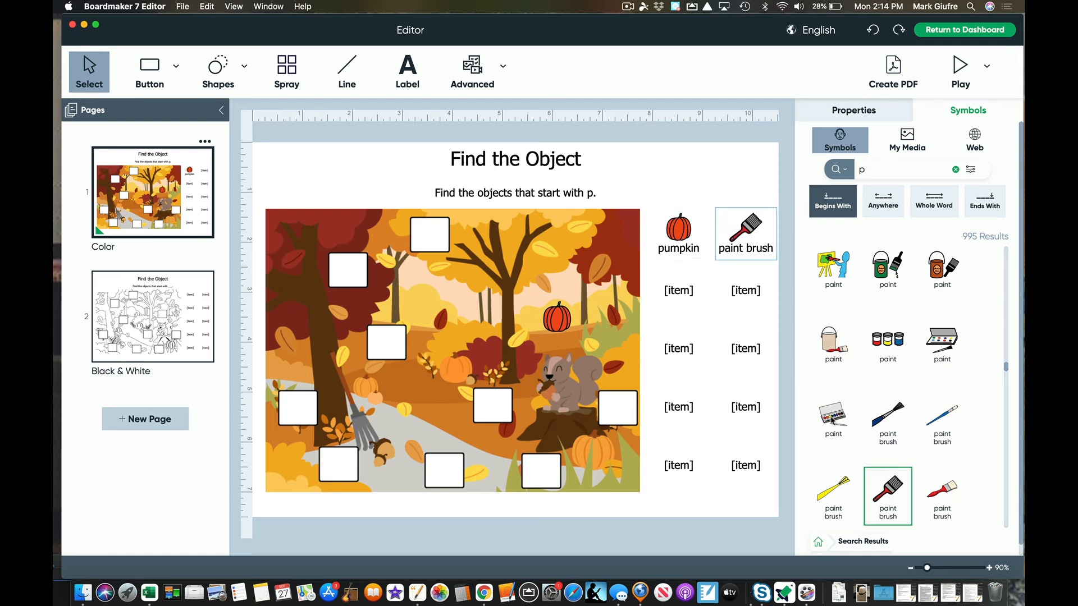
mouse_move(892, 487)
mouse_down()
mouse_move(553, 329)
mouse_move(388, 343)
mouse_up()
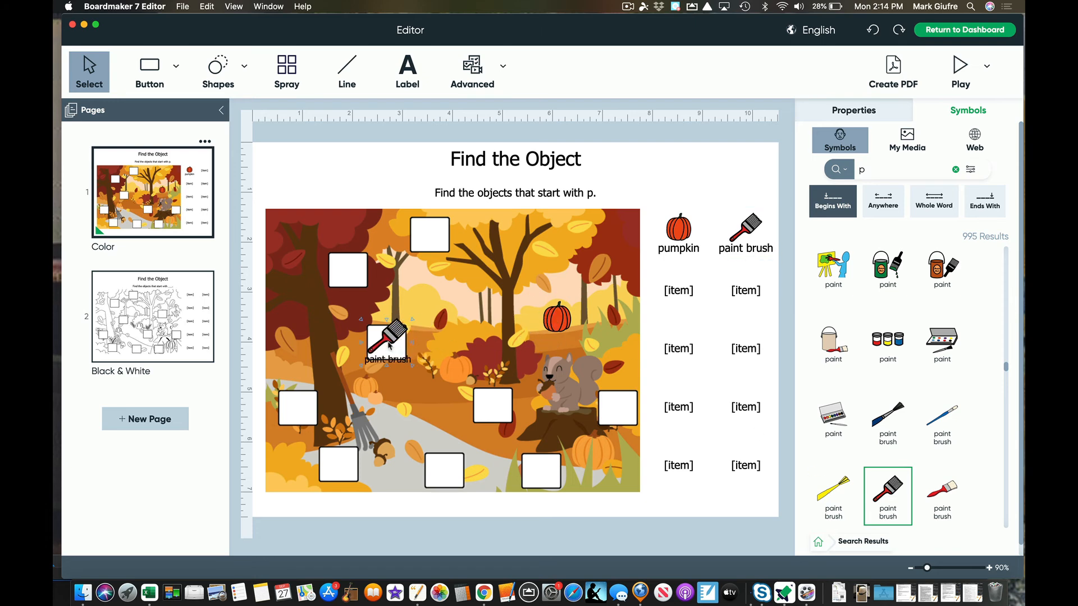
click(614, 331)
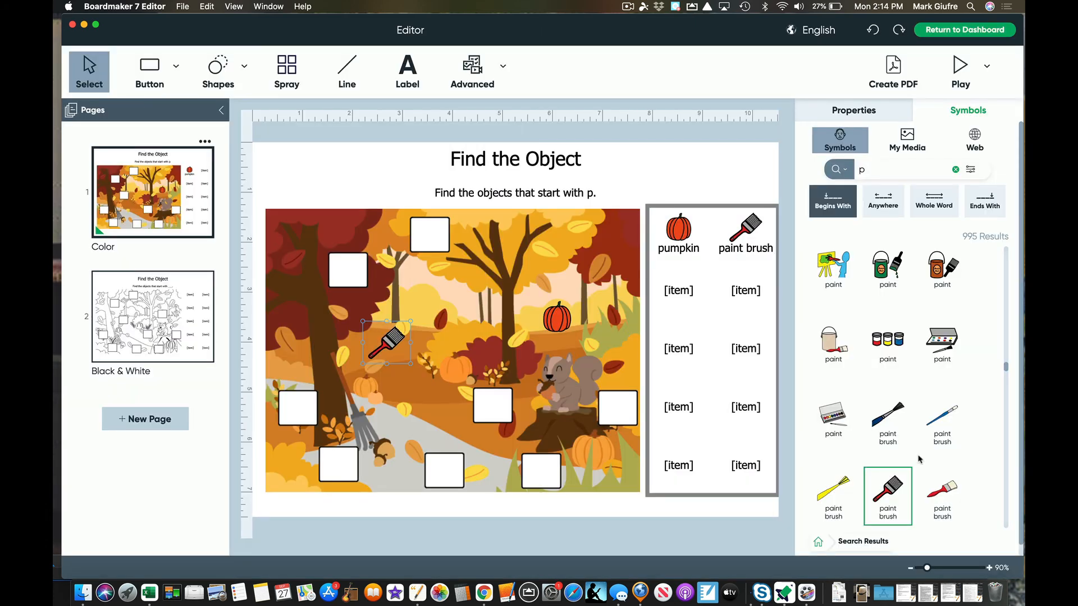
Put the panda symbol in the second row's first item slot and replace the scene's box beside the squirrel's stump with it
scroll(918, 449, down, 5)
scroll(919, 459, down, 5)
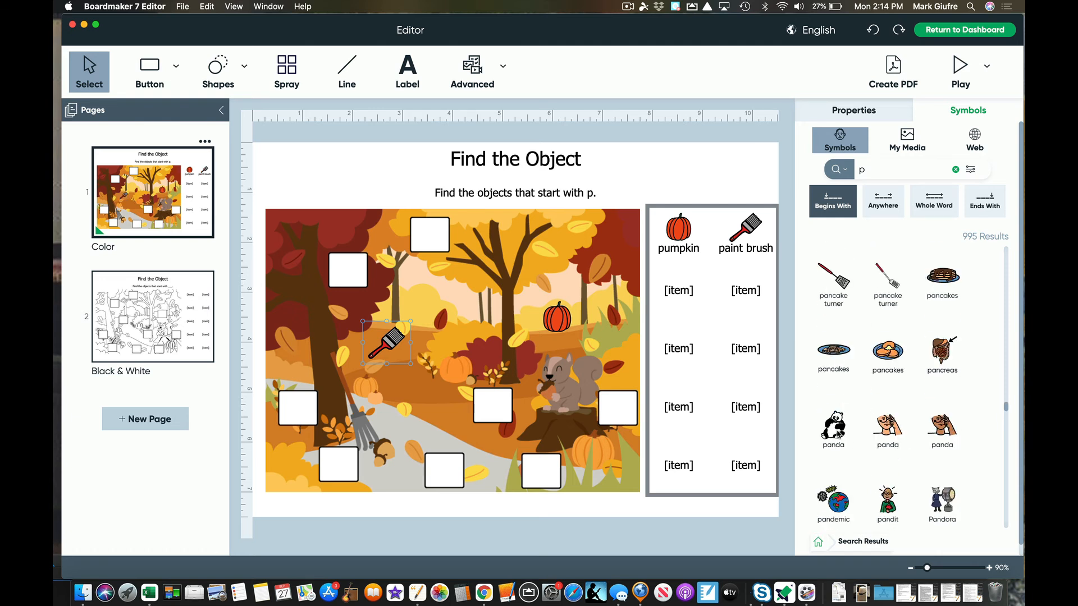
drag(835, 432, 675, 292)
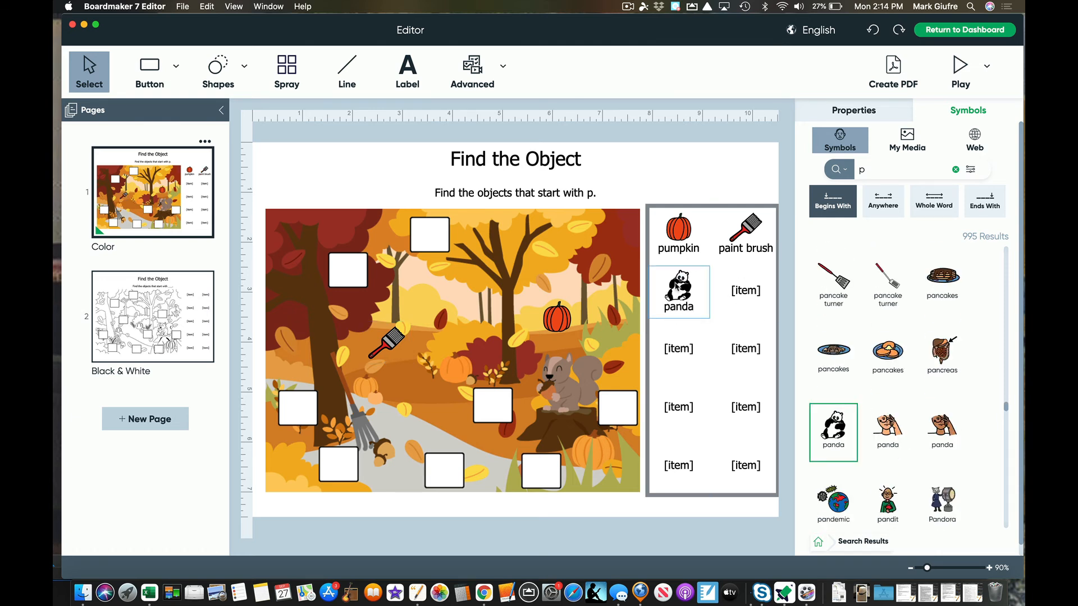
drag(834, 433, 492, 399)
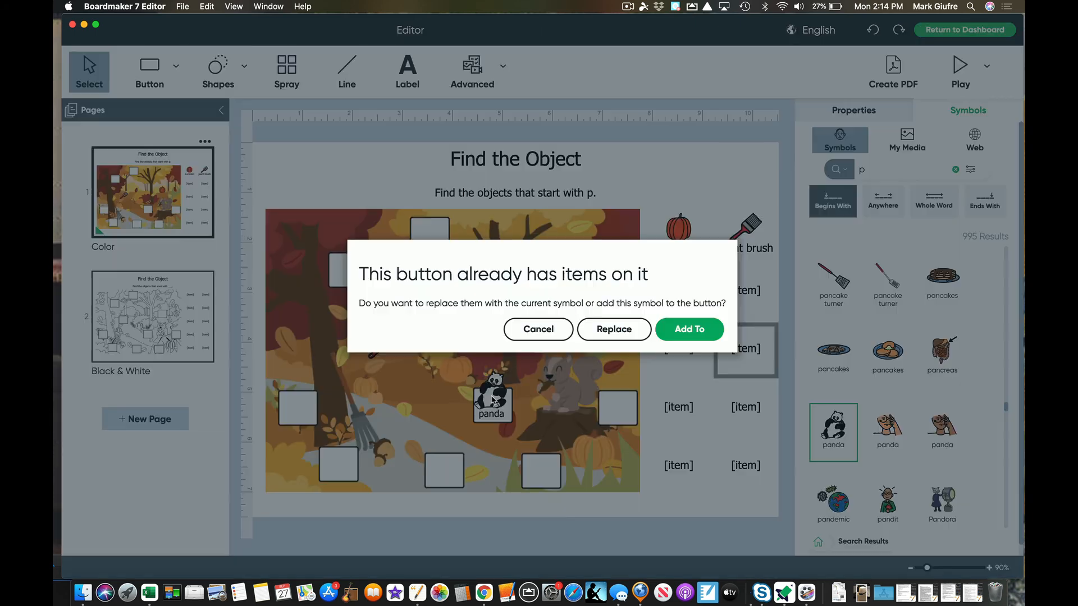
click(599, 333)
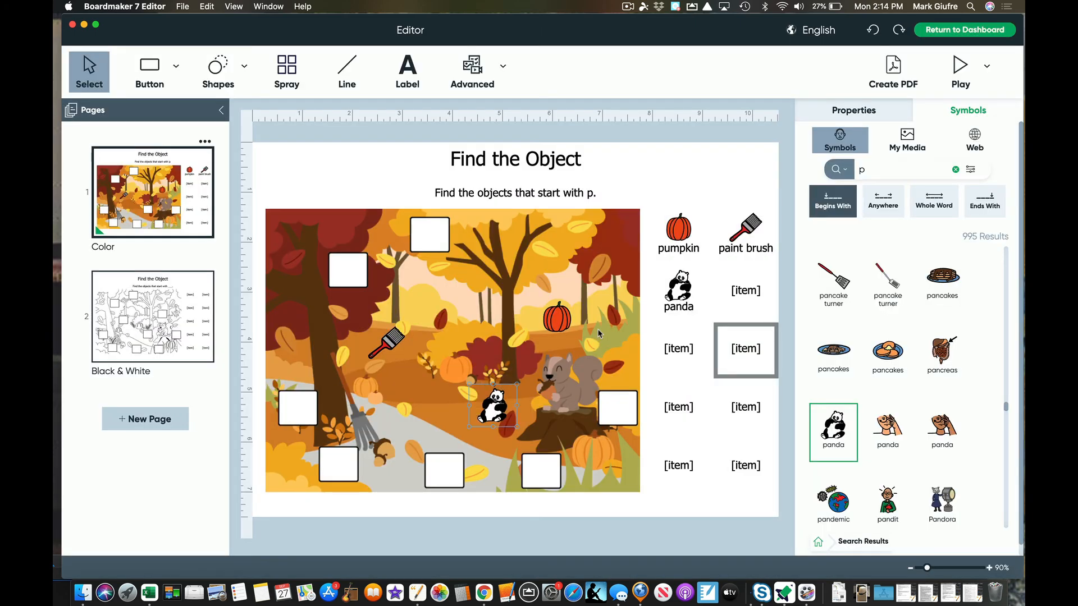
Put the green parrot symbol in the third row's first item slot and replace the uppermost box in the scene with it
scroll(896, 381, down, 2)
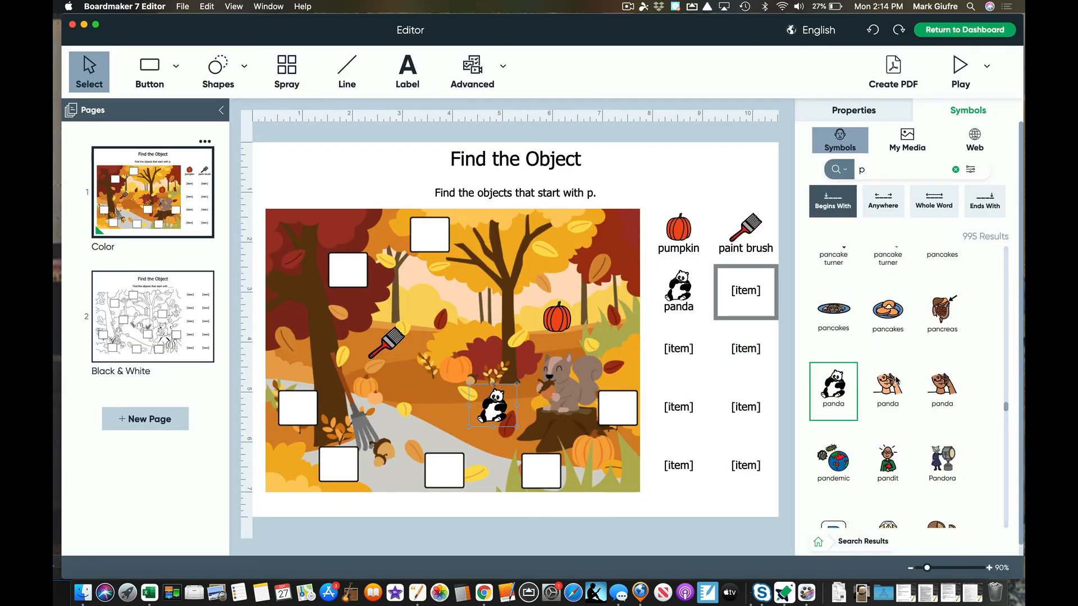
scroll(896, 380, down, 10)
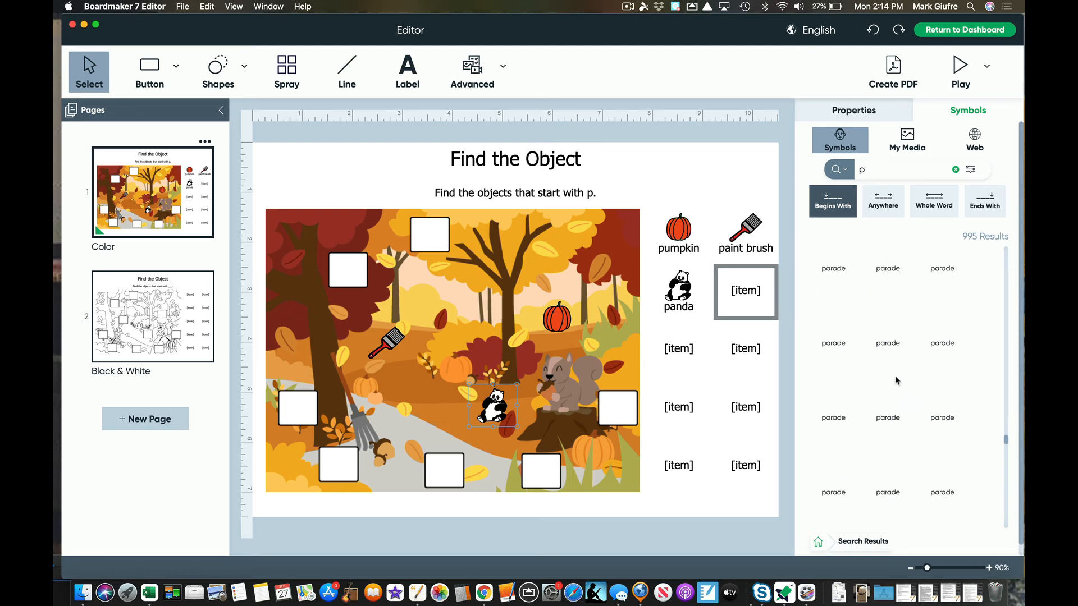
scroll(896, 381, down, 5)
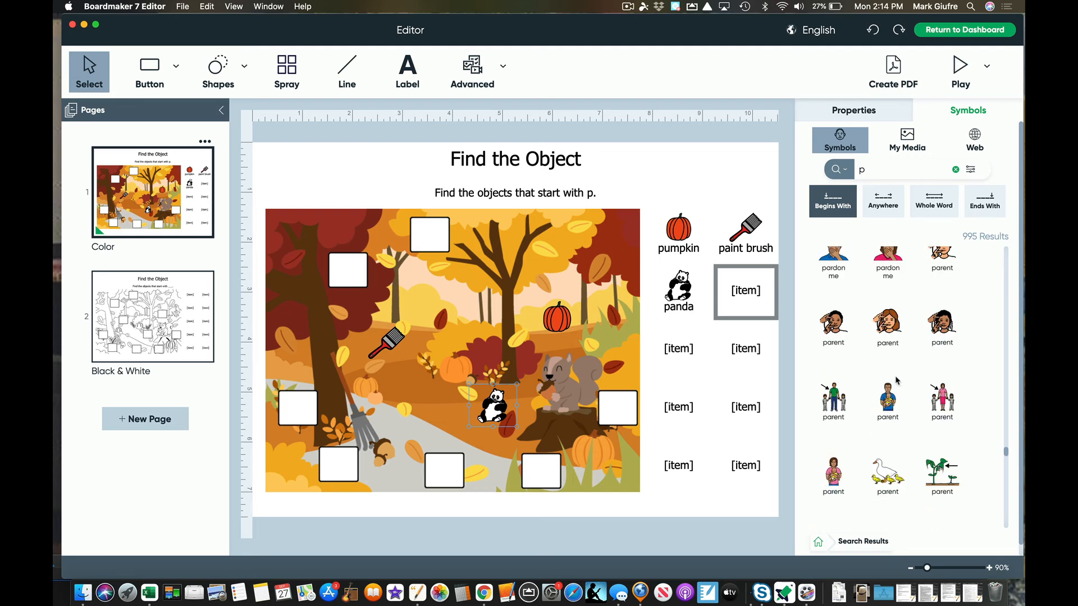
scroll(897, 381, down, 5)
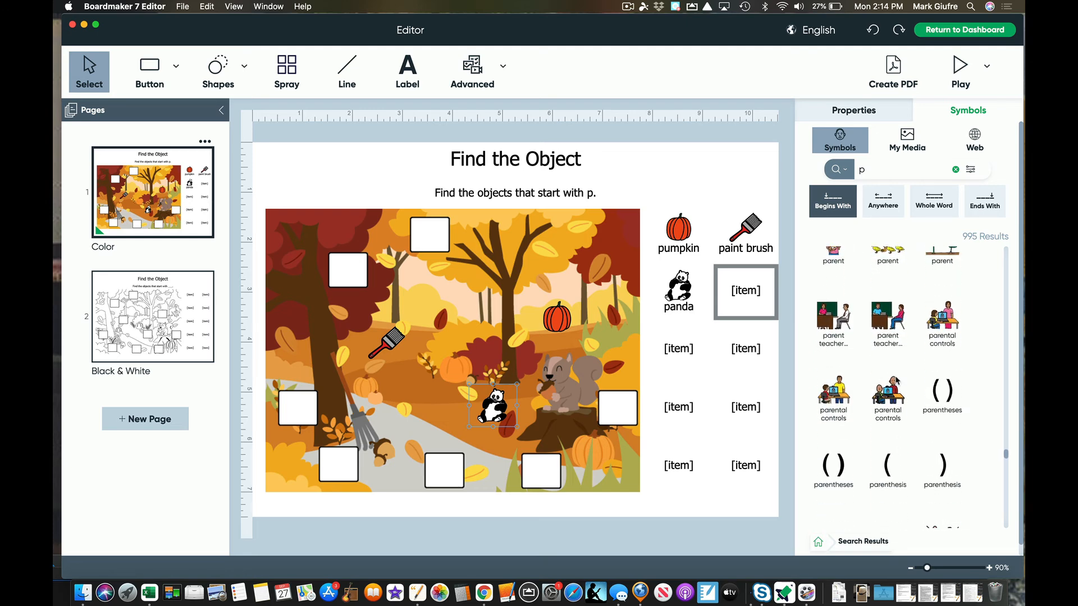
scroll(897, 380, down, 5)
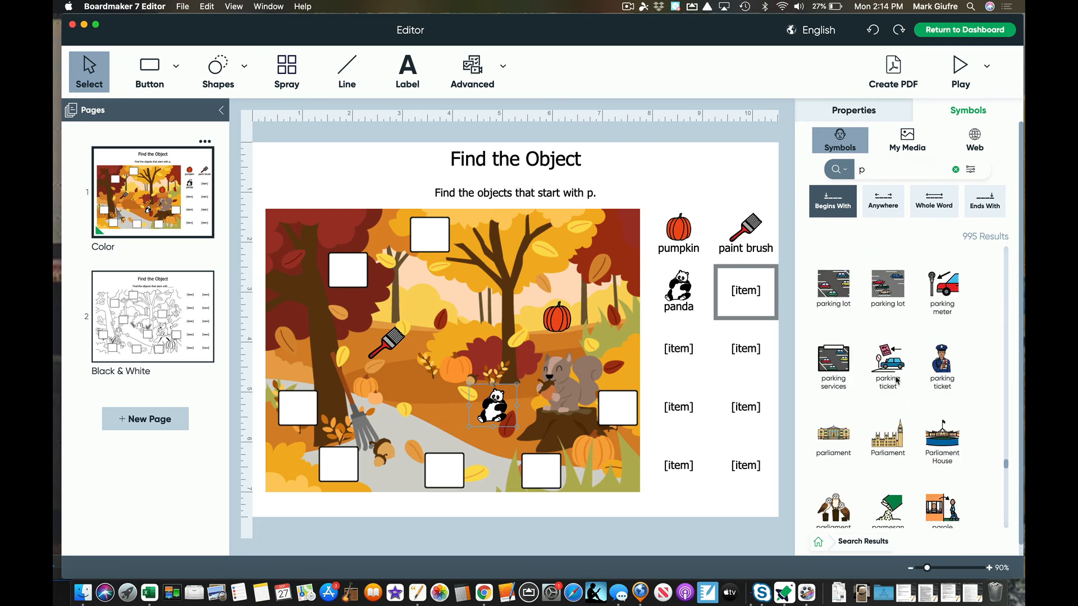
scroll(896, 381, down, 5)
drag(893, 344, 694, 359)
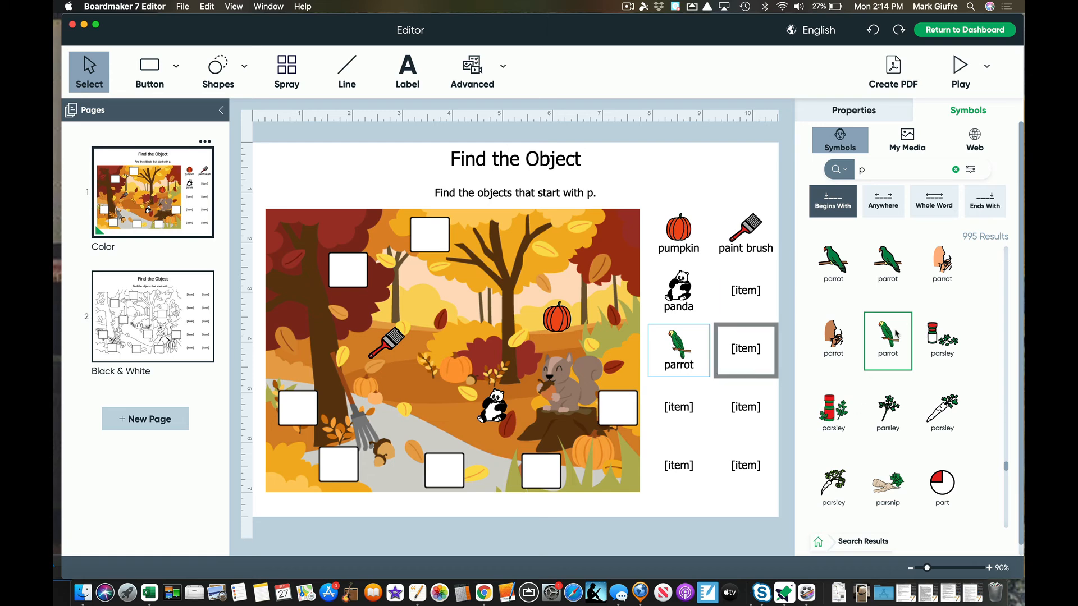
drag(891, 335, 430, 233)
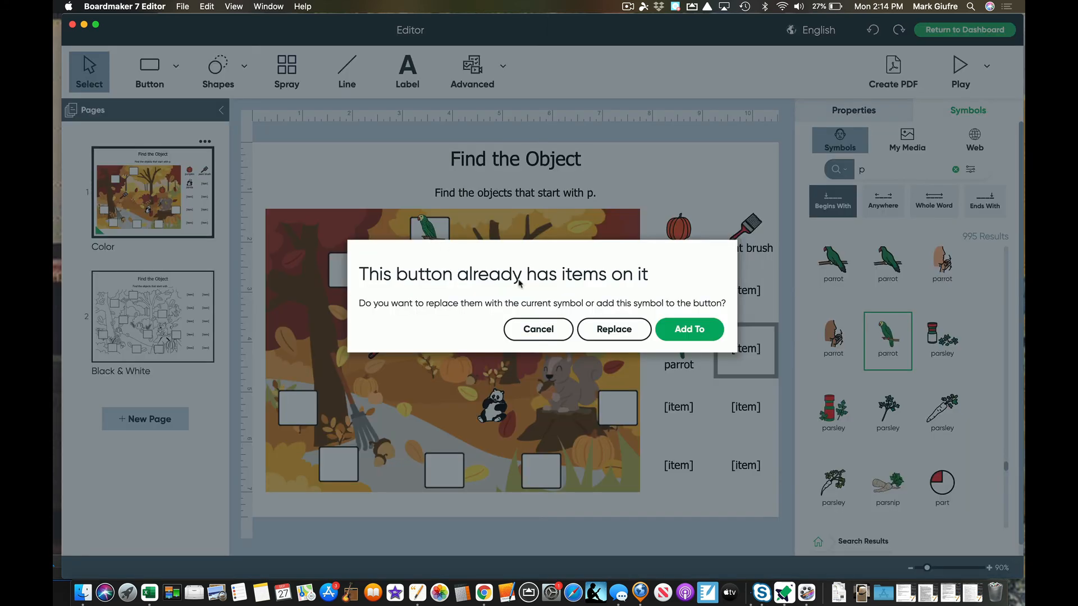
click(600, 333)
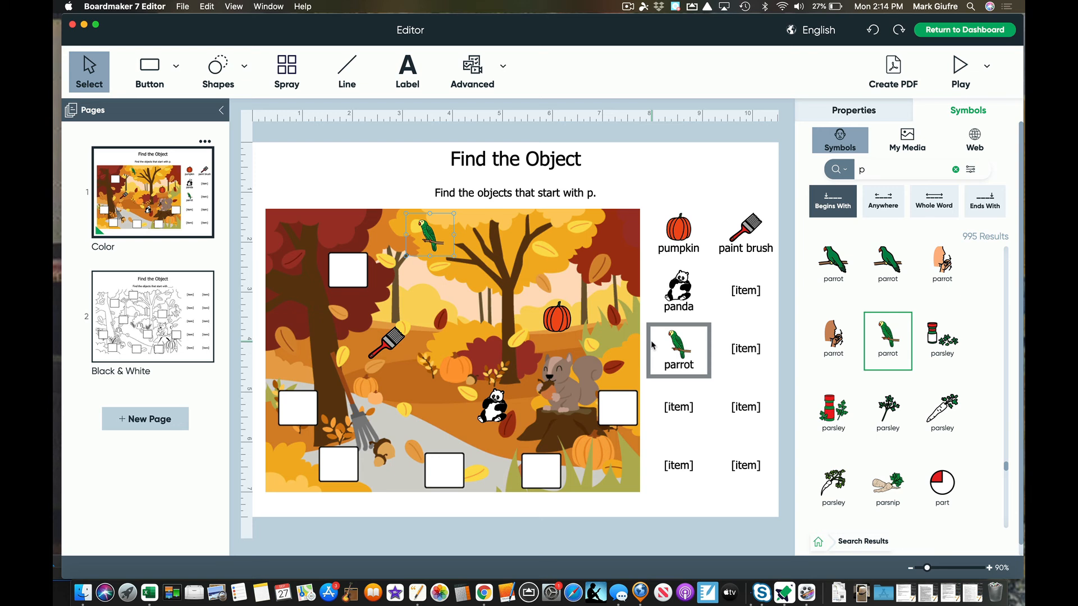
View the symbol choices for the box right of the squirrel's stump and leave them without changing the symbol
double_click(627, 407)
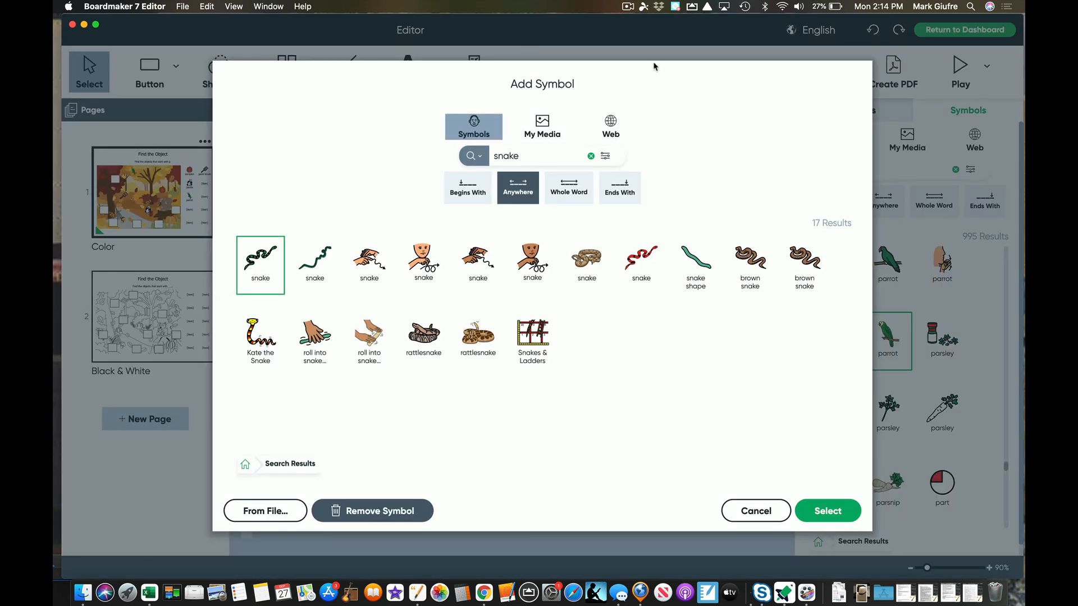
click(758, 511)
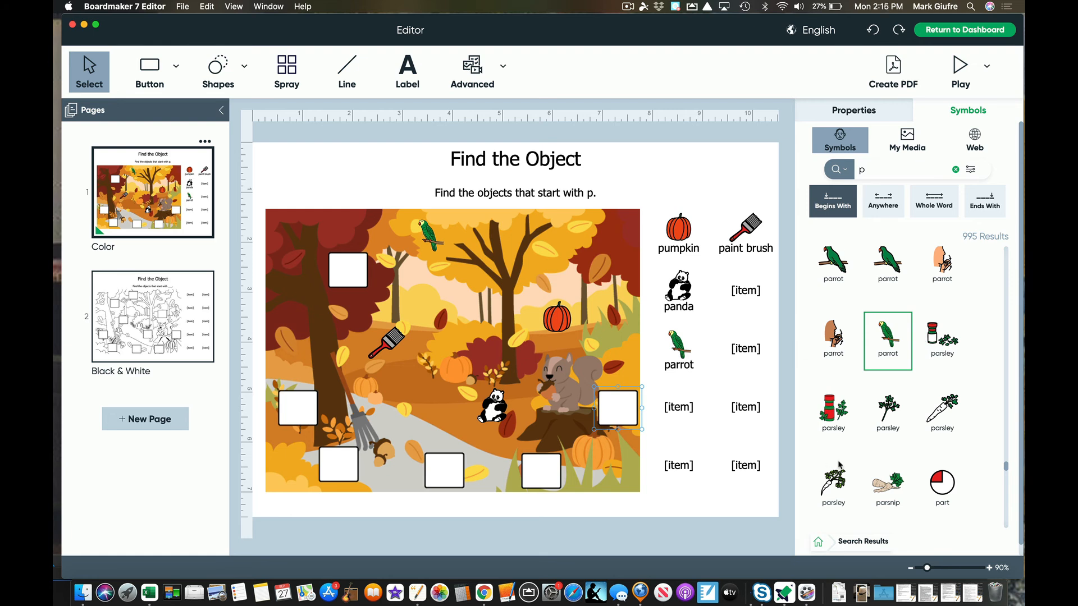
Save the activity under the file name TestFind
click(190, 6)
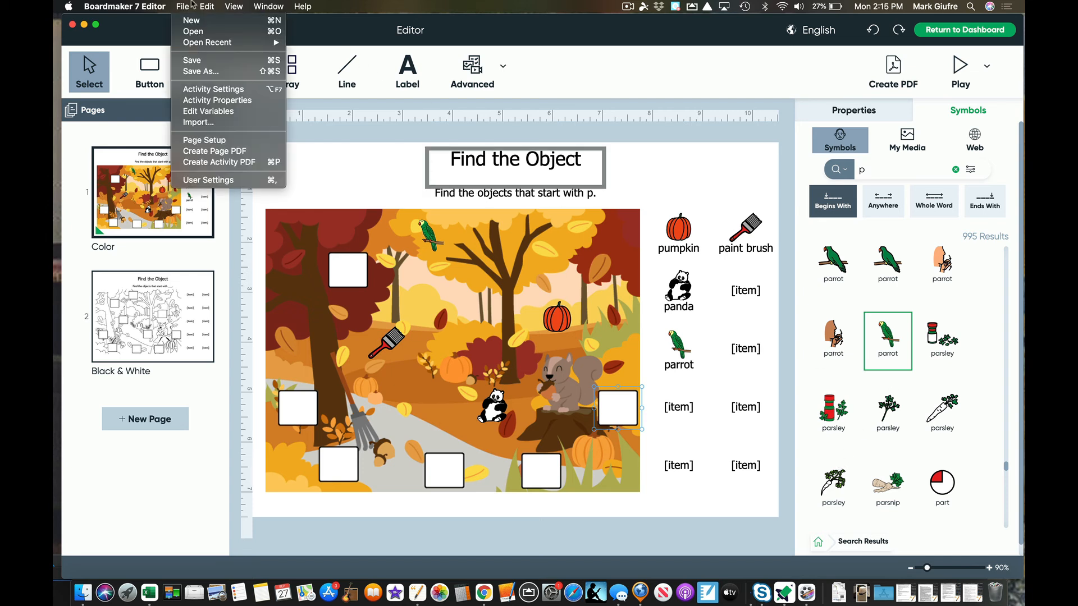
click(191, 60)
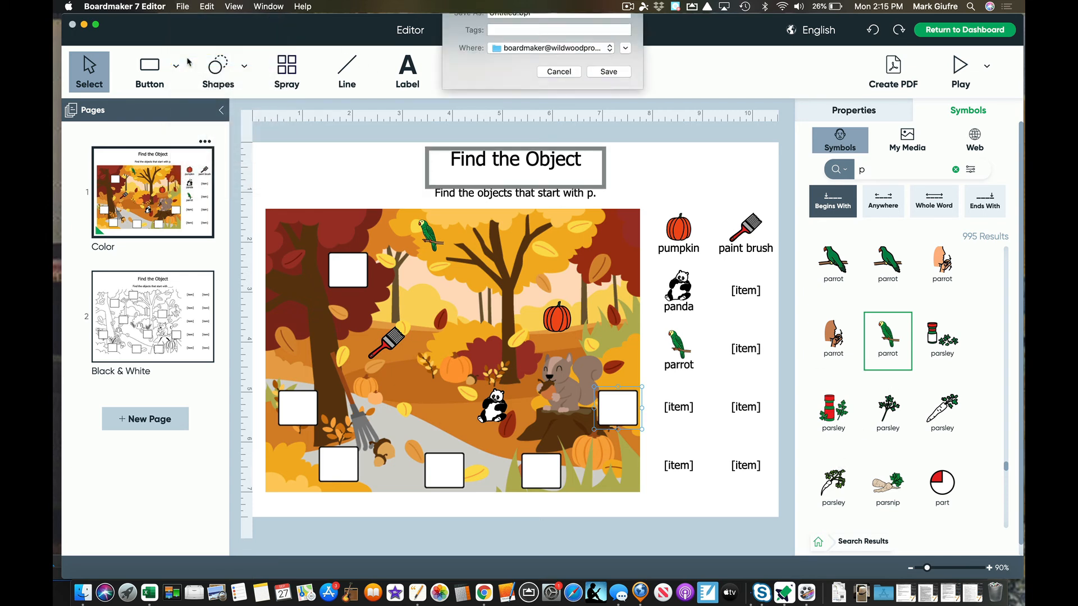
text(Test)
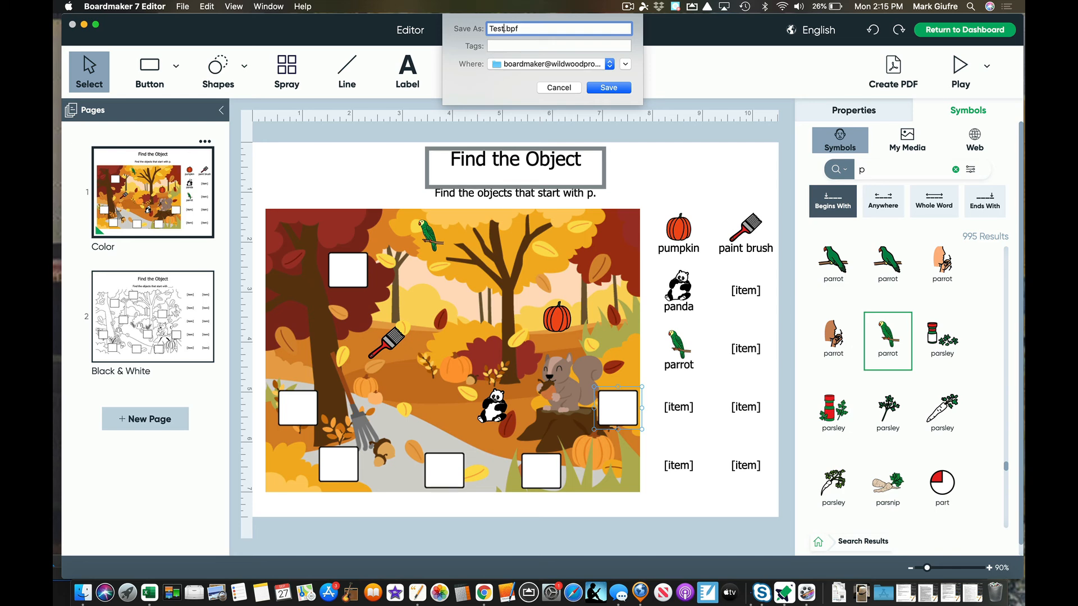
text(Find)
key(Return)
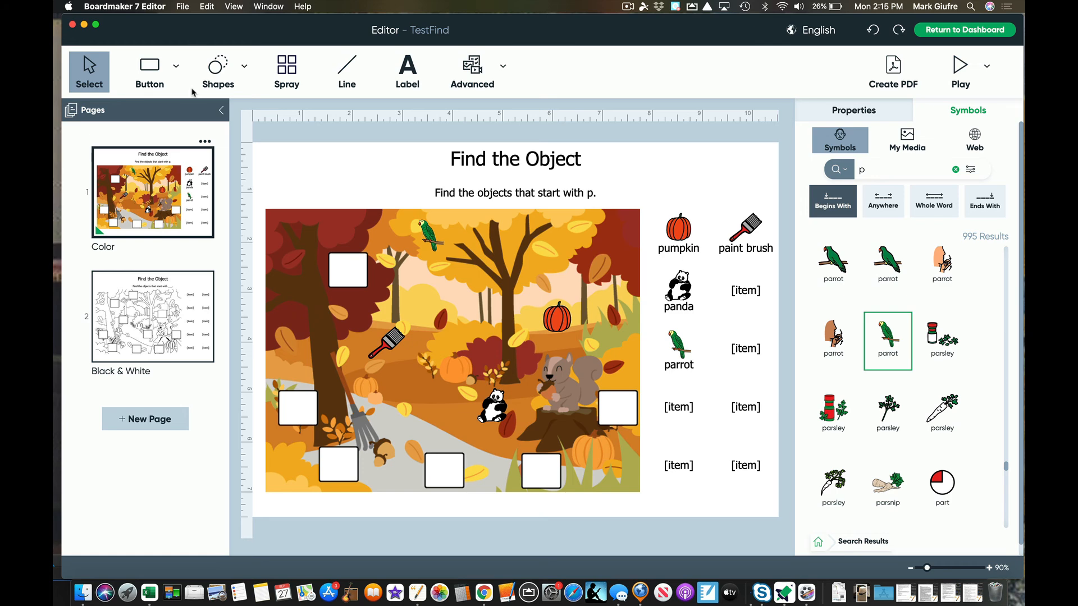
Create the TestFind PDF of all pages in Documents, set to open after creating, and review its colour page
click(895, 73)
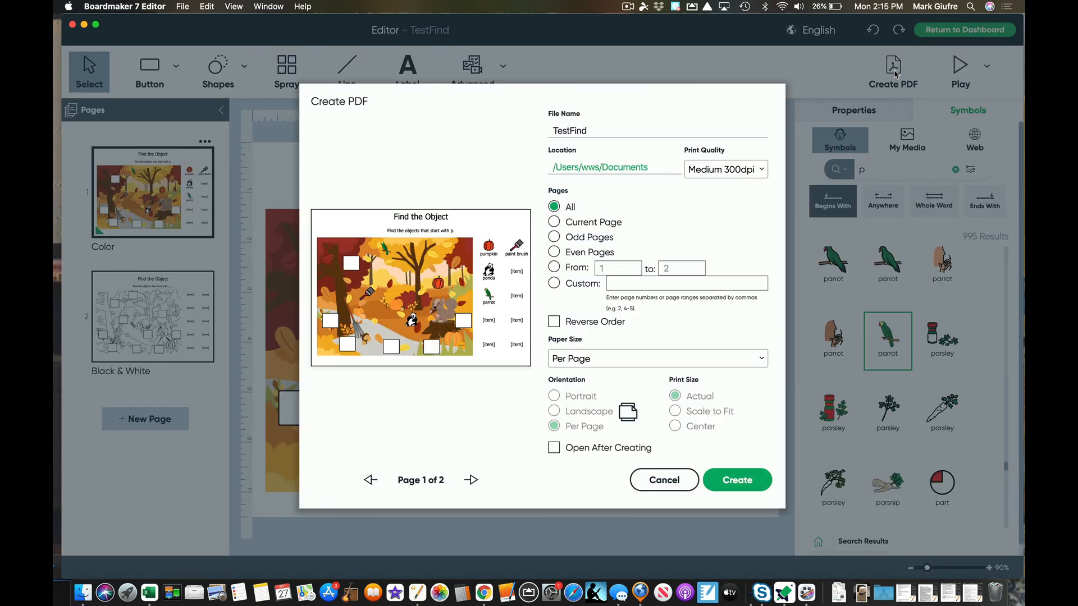
click(580, 448)
click(749, 480)
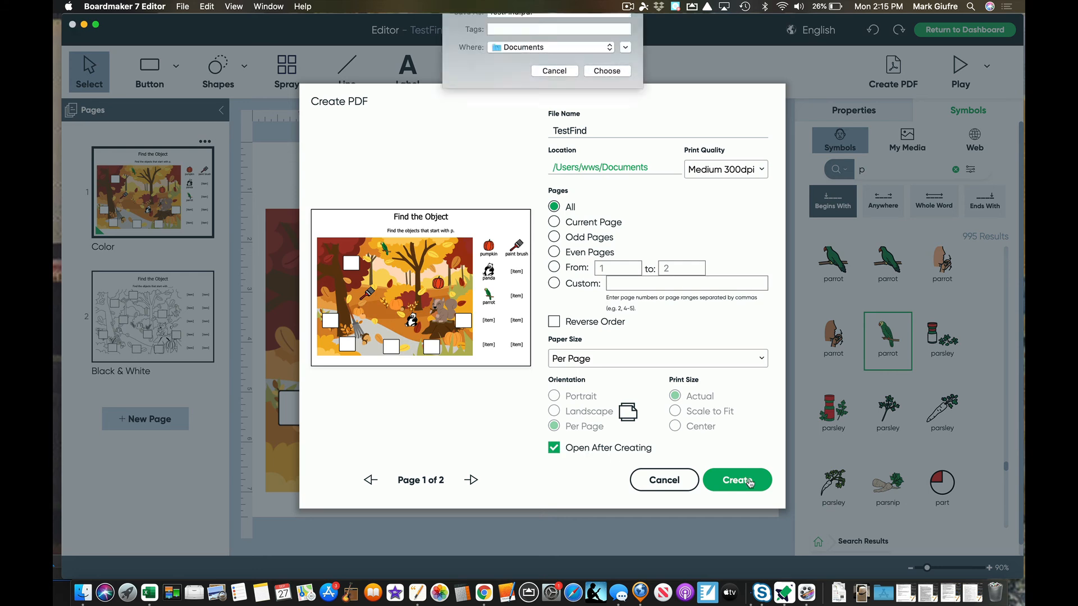
key(Return)
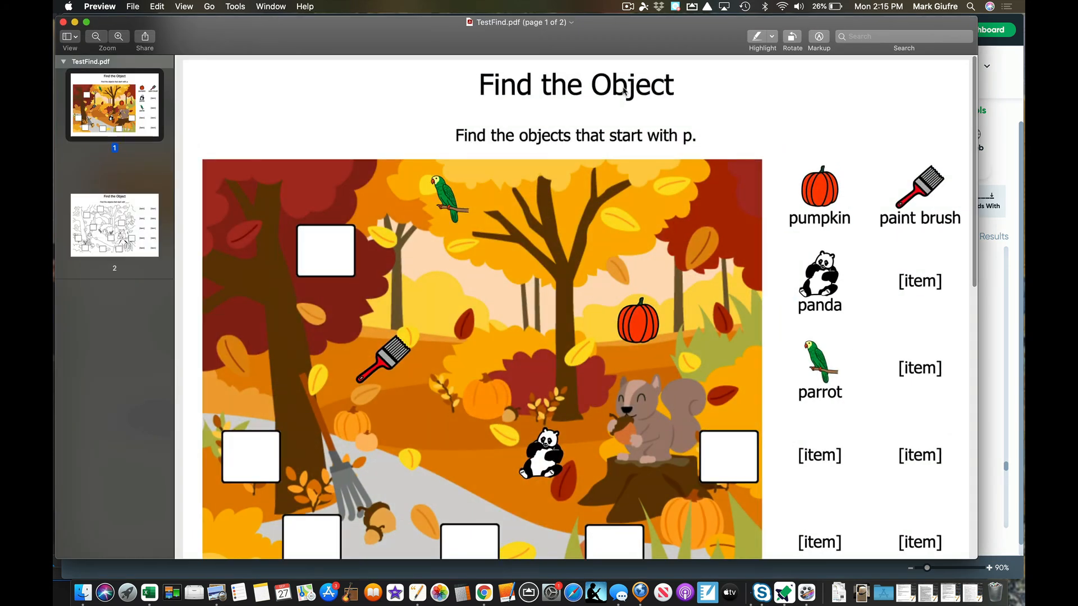
scroll(602, 264, down, 3)
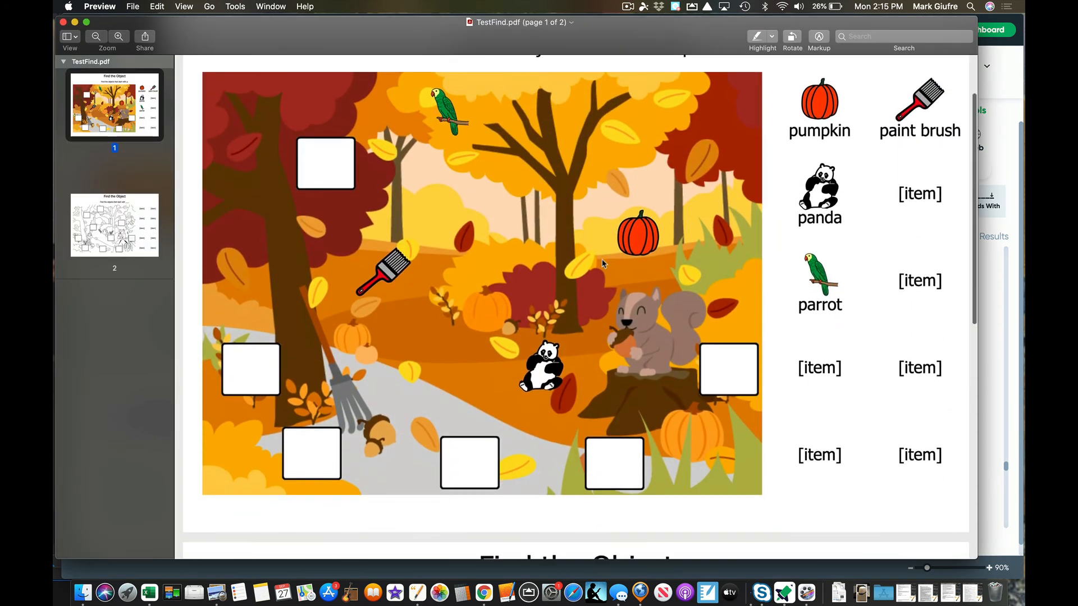
Look over the title and instruction line of the exported TestFind PDF's colour page, and close the PDF to return to the editor
scroll(603, 264, up, 2)
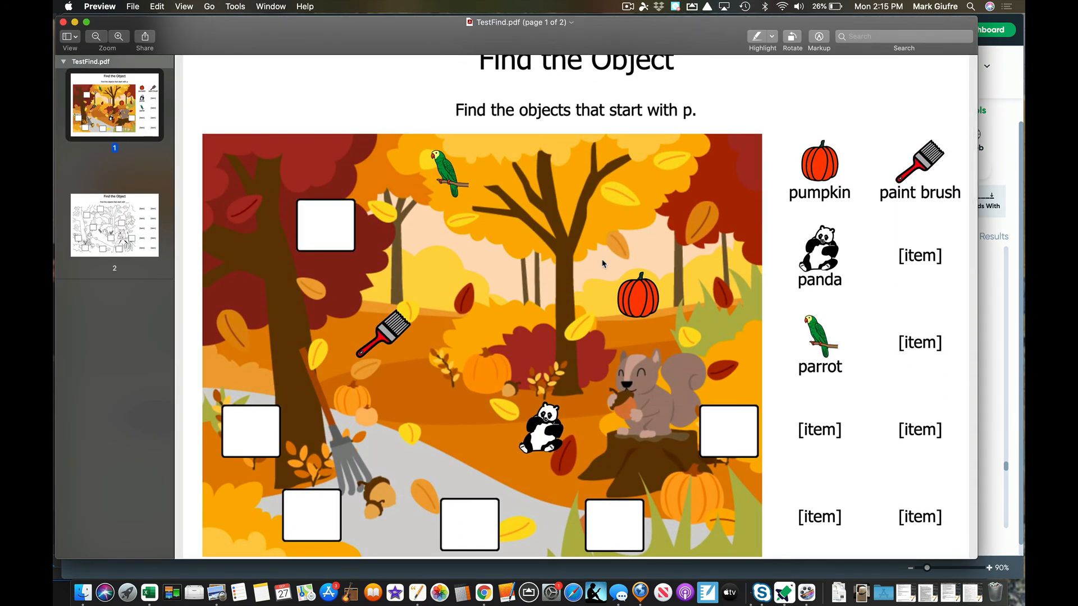
scroll(602, 263, up, 2)
click(64, 22)
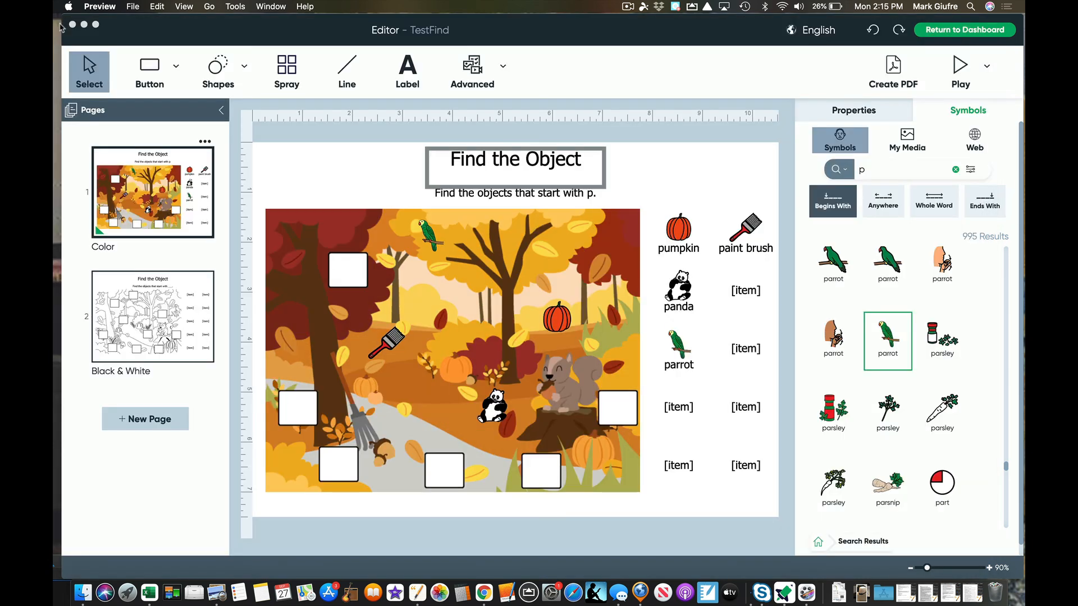
View the PDF creation options for the TestFind activity and leave them without creating another PDF
click(133, 7)
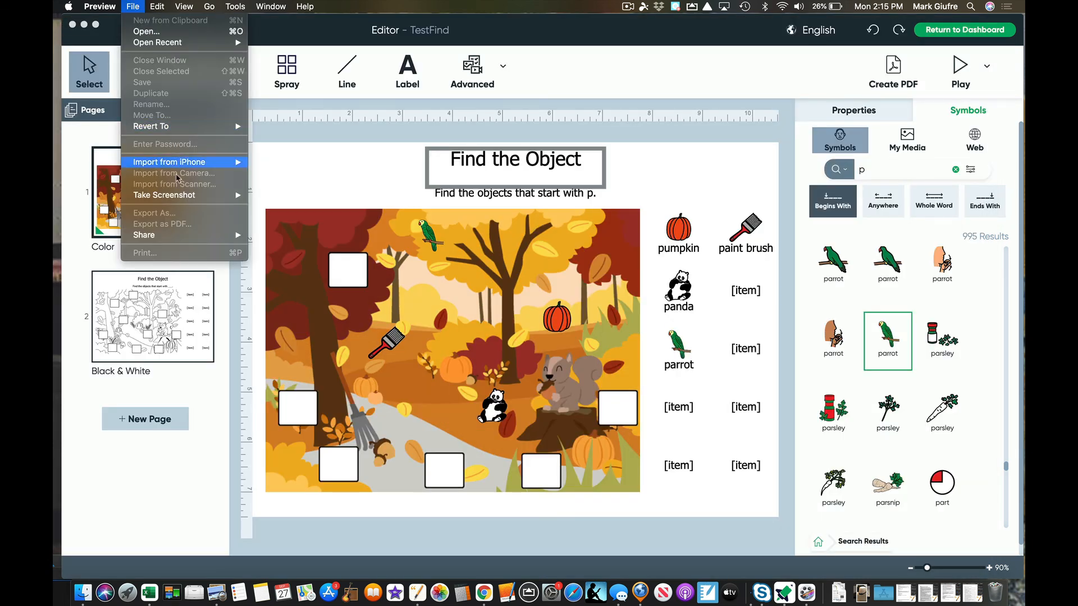
click(116, 4)
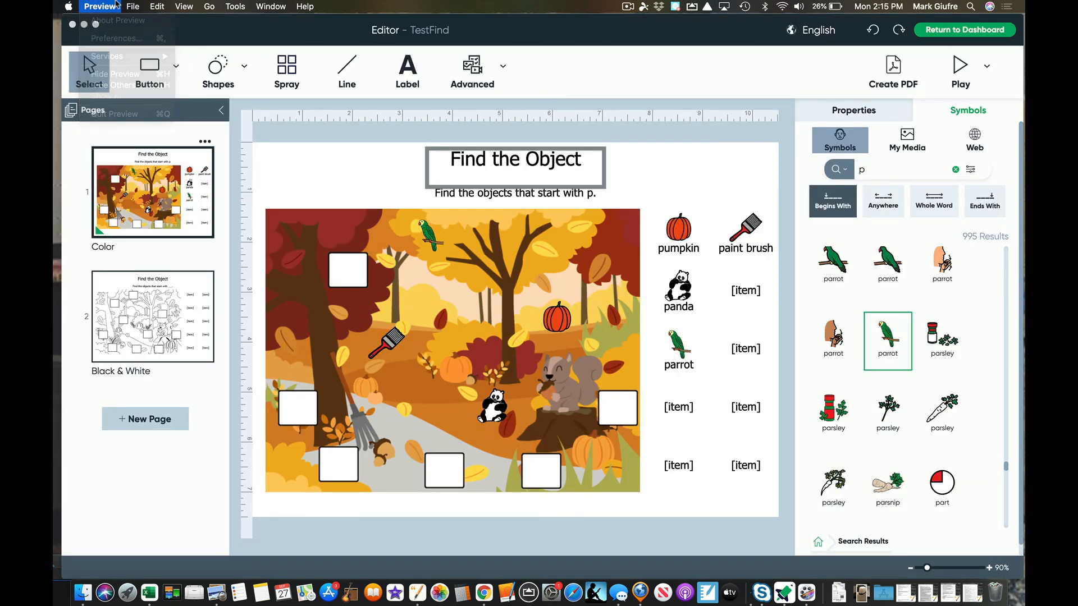
click(881, 74)
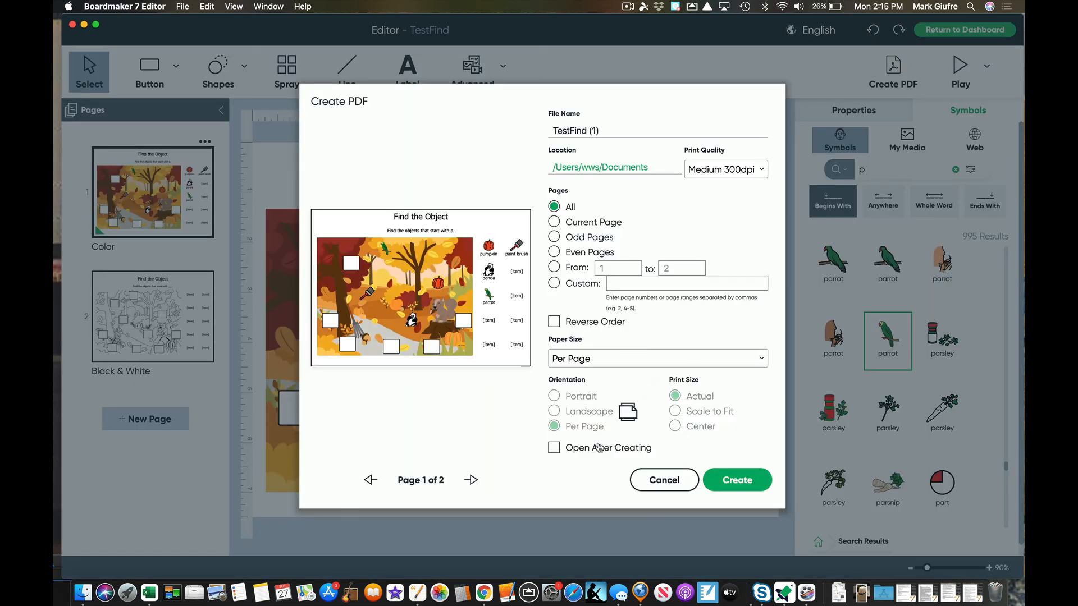
click(691, 479)
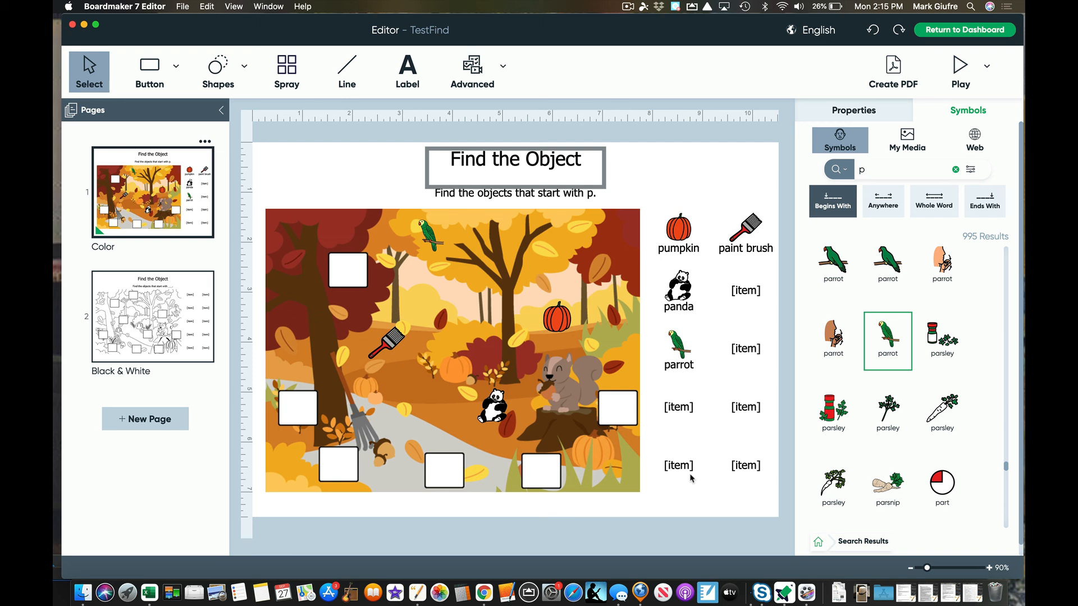